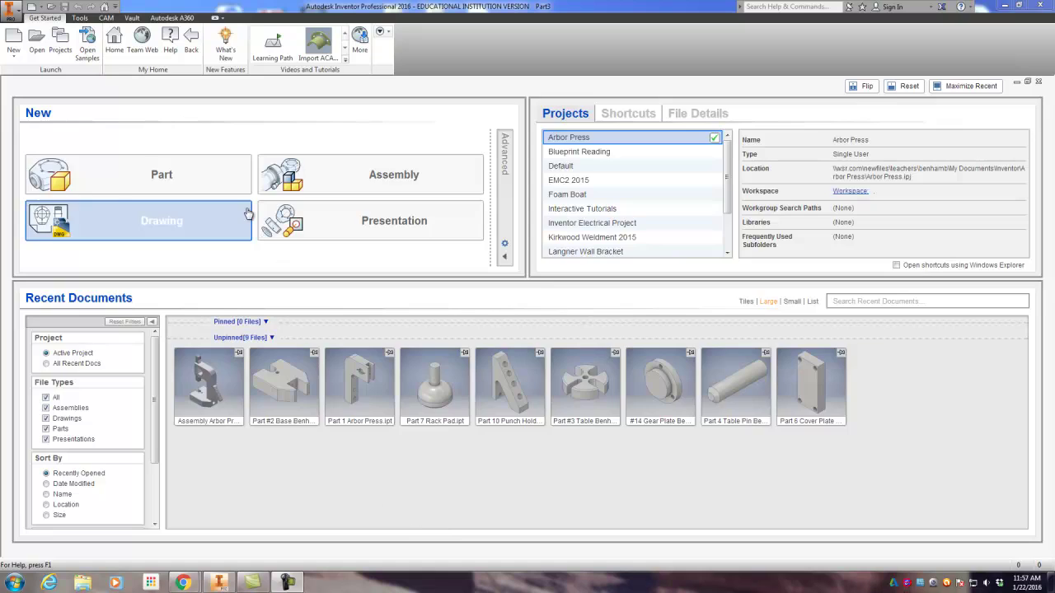
Create a new part and start a 2D sketch on the XZ plane
left_click(195, 175)
left_click(22, 43)
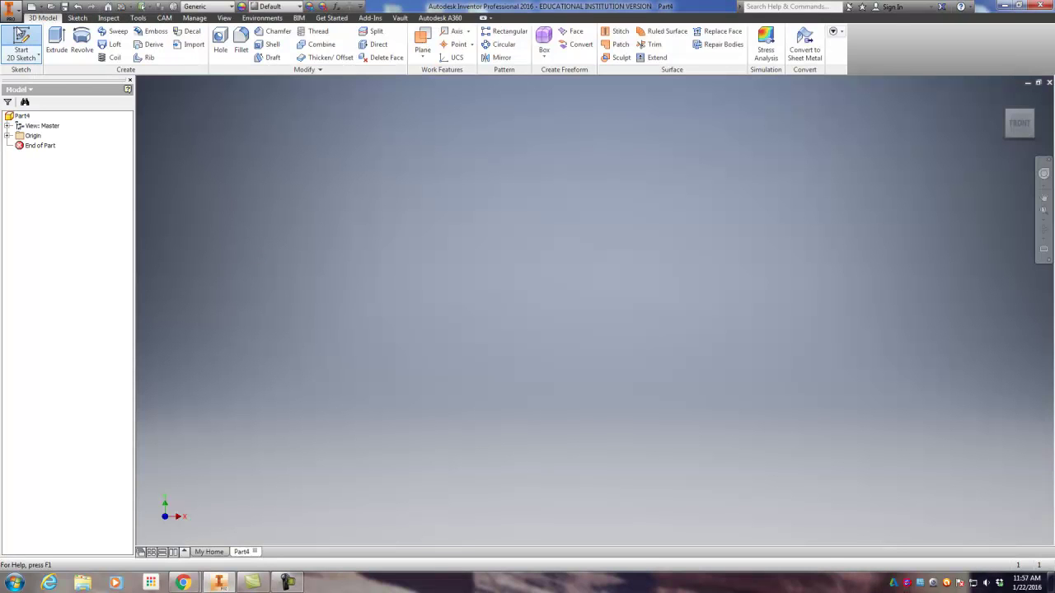
left_click(473, 314)
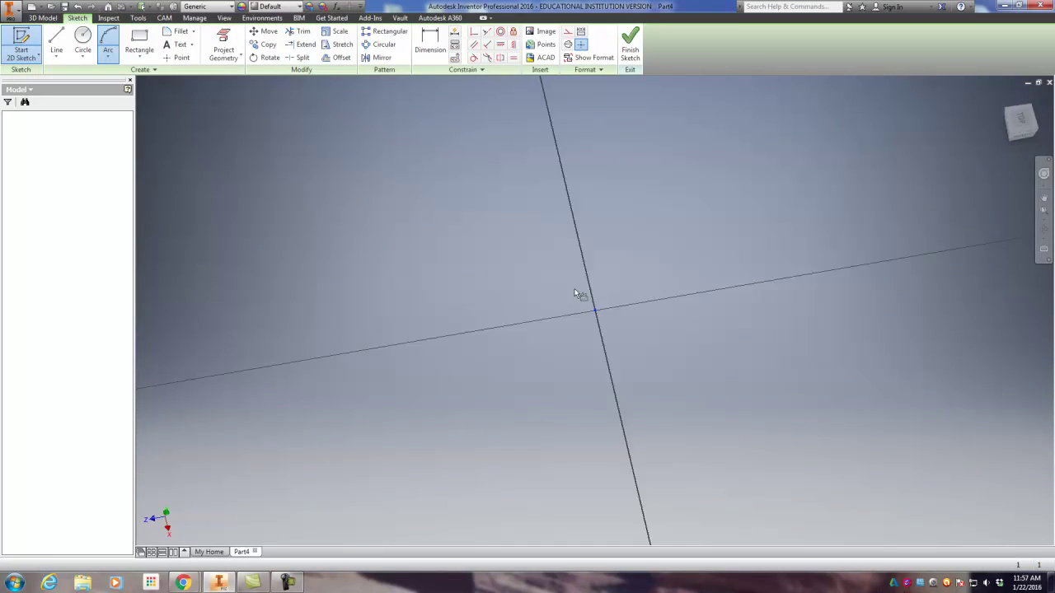
Draw a 3 in by 9 in rectangle with one corner at the origin and the 9 in side along Z
left_click(139, 43)
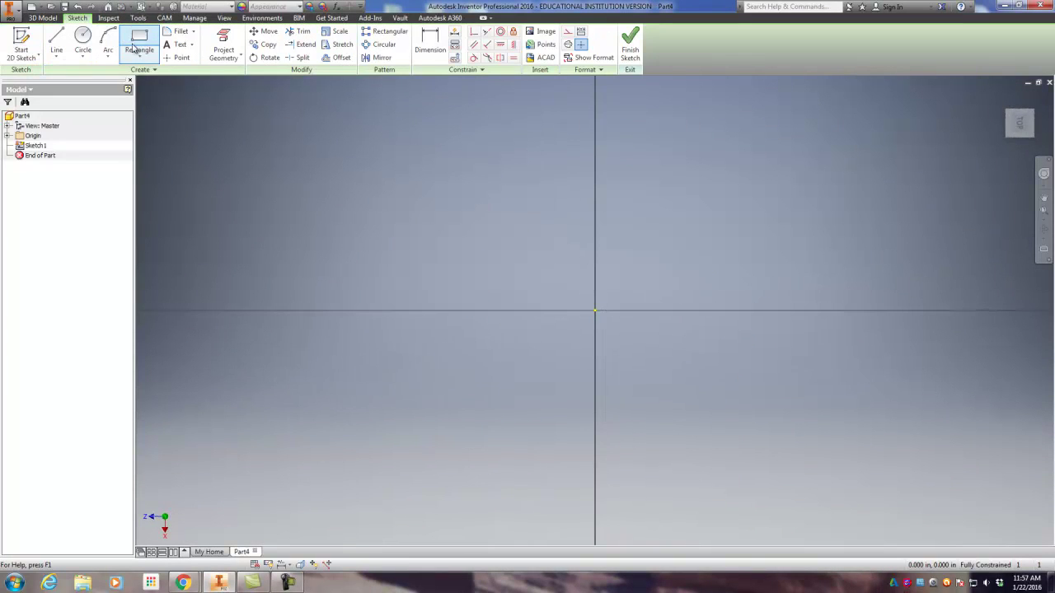
left_click(595, 310)
middle_click_drag(712, 408, 448, 381)
left_click(333, 283)
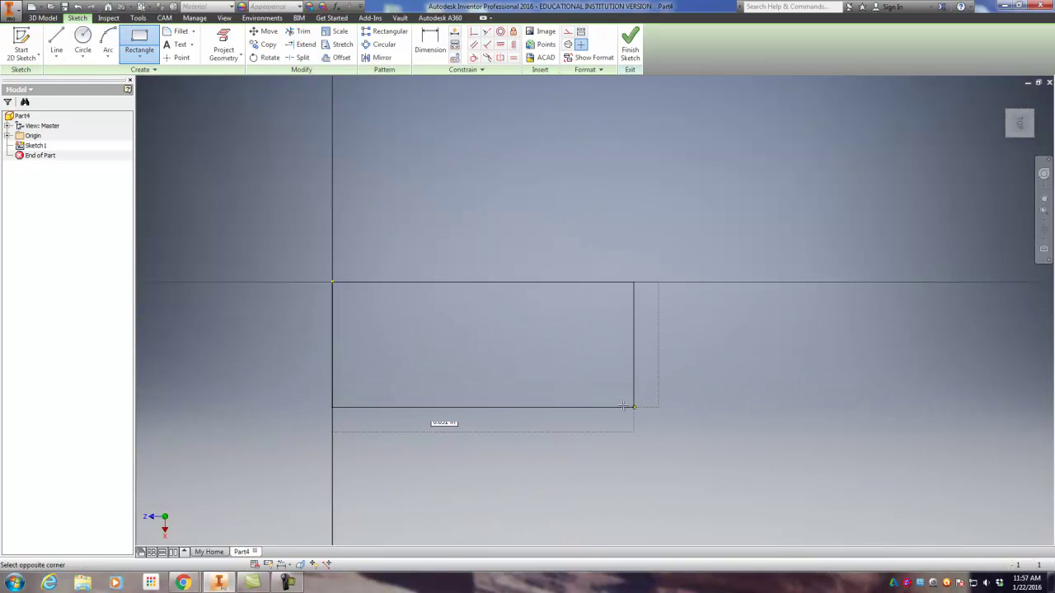
key("Tab")
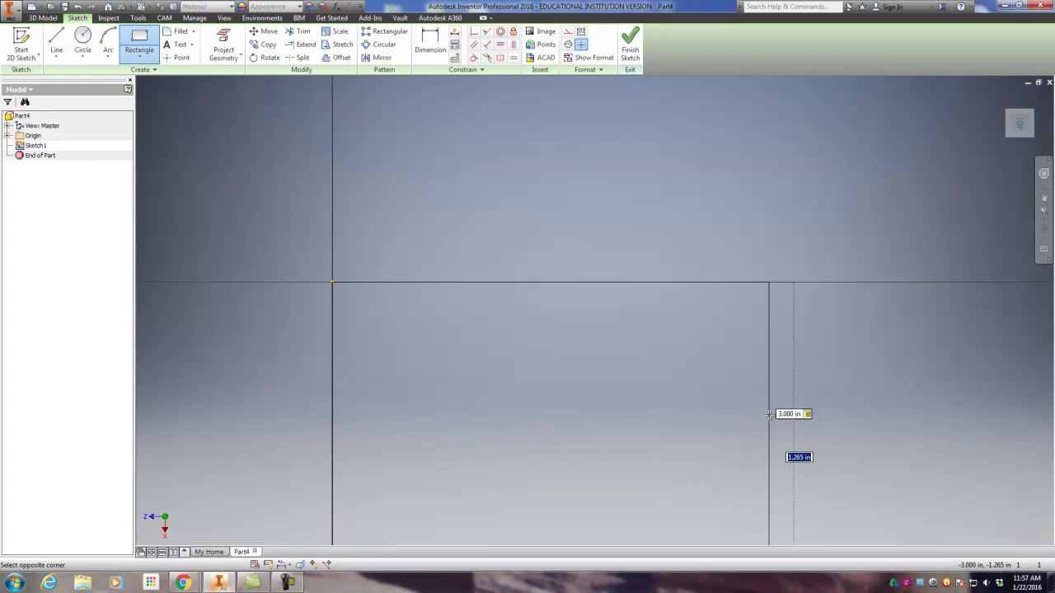
type("9")
key("Return")
scroll(615, 367, "up", 6)
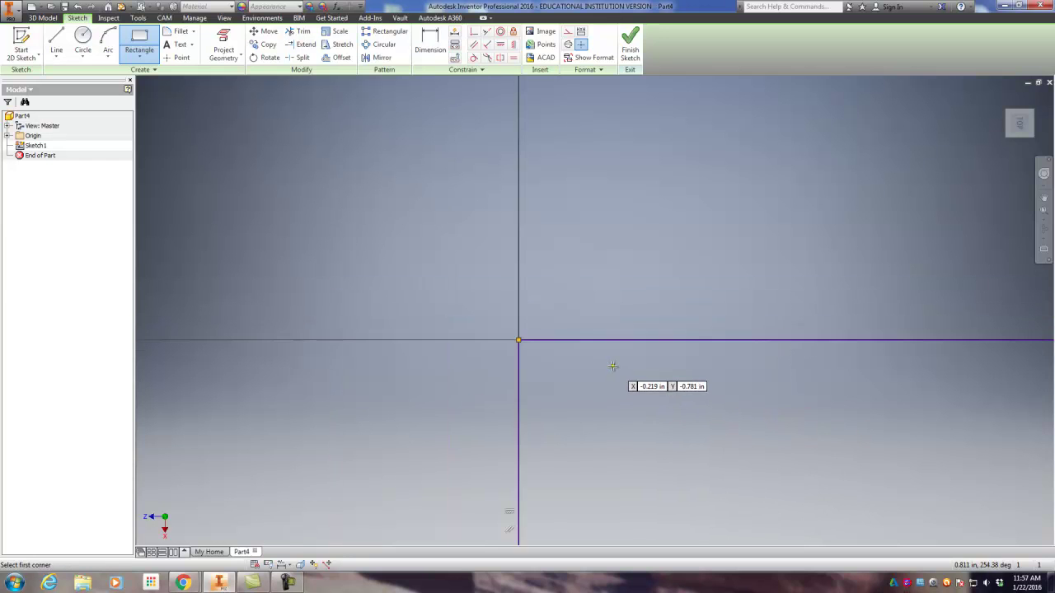
Extrude the rectangle 0.75 in to form a board
middle_click_drag(667, 414, 566, 408)
key("e")
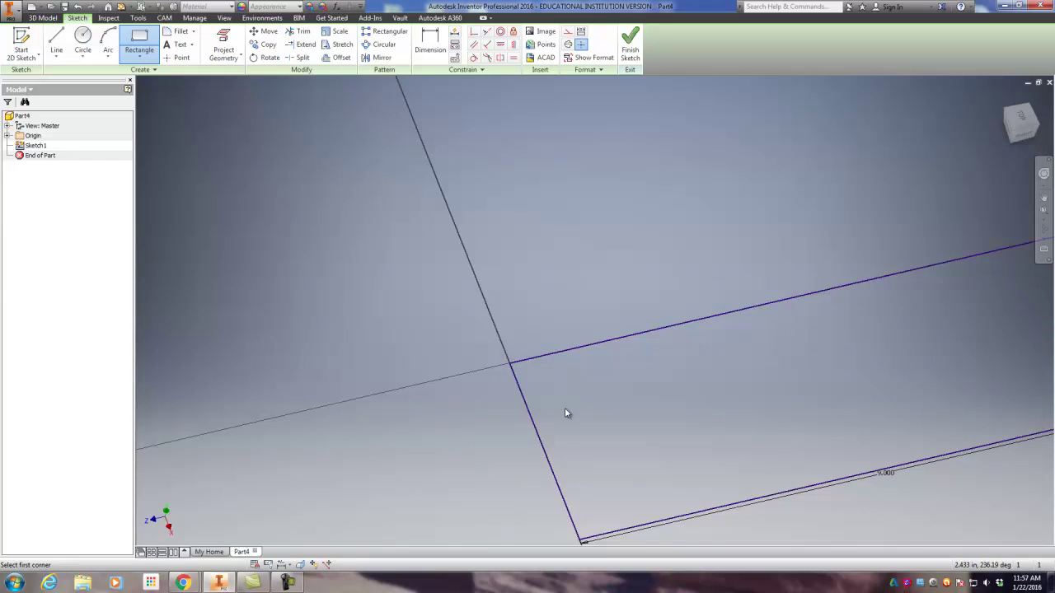
left_click(258, 142)
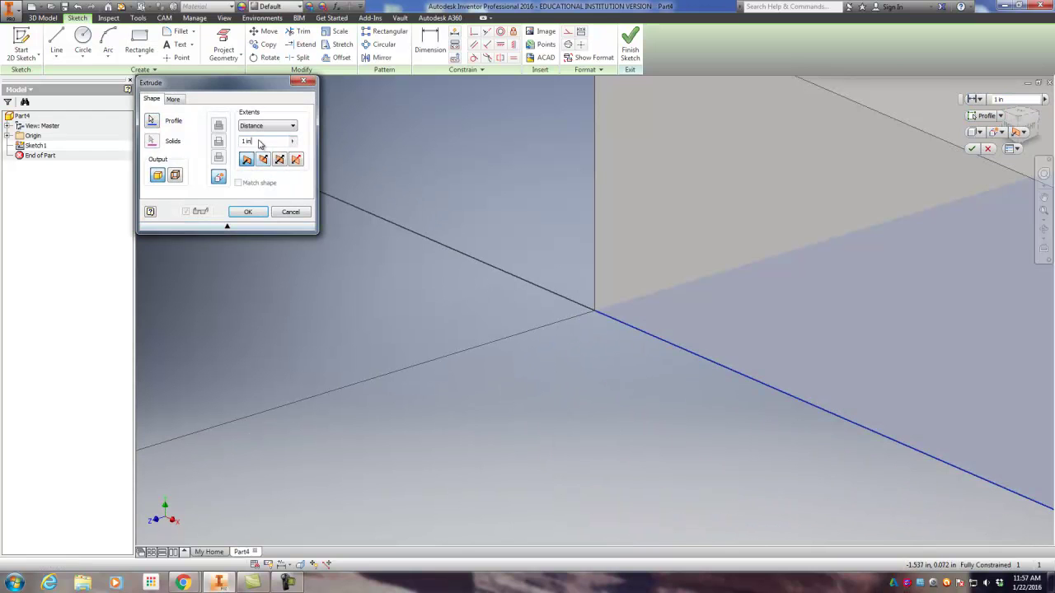
type(".75")
left_click(248, 212)
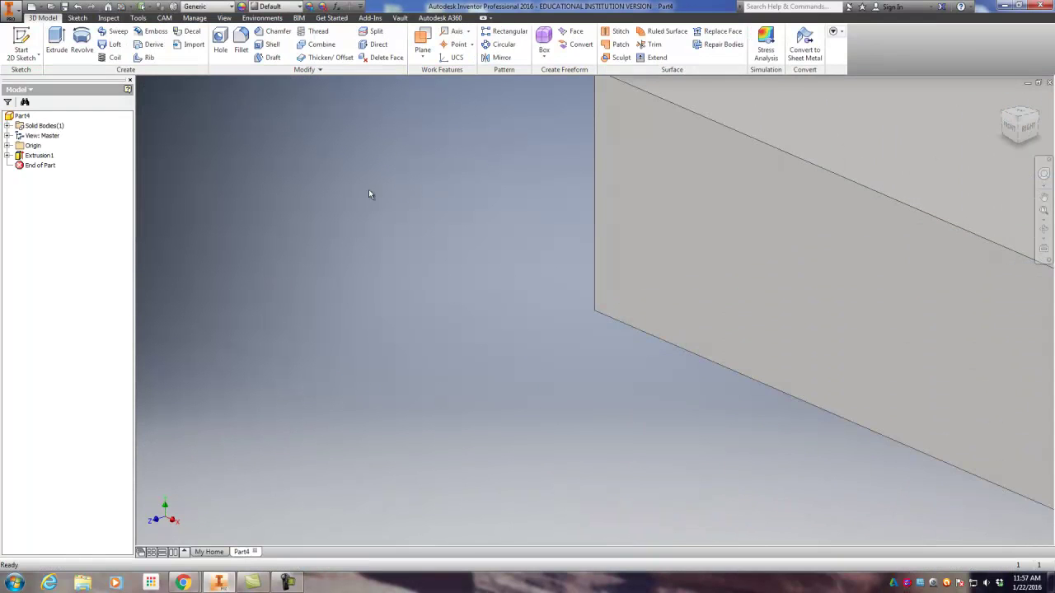
middle_click_drag(385, 319, 348, 319)
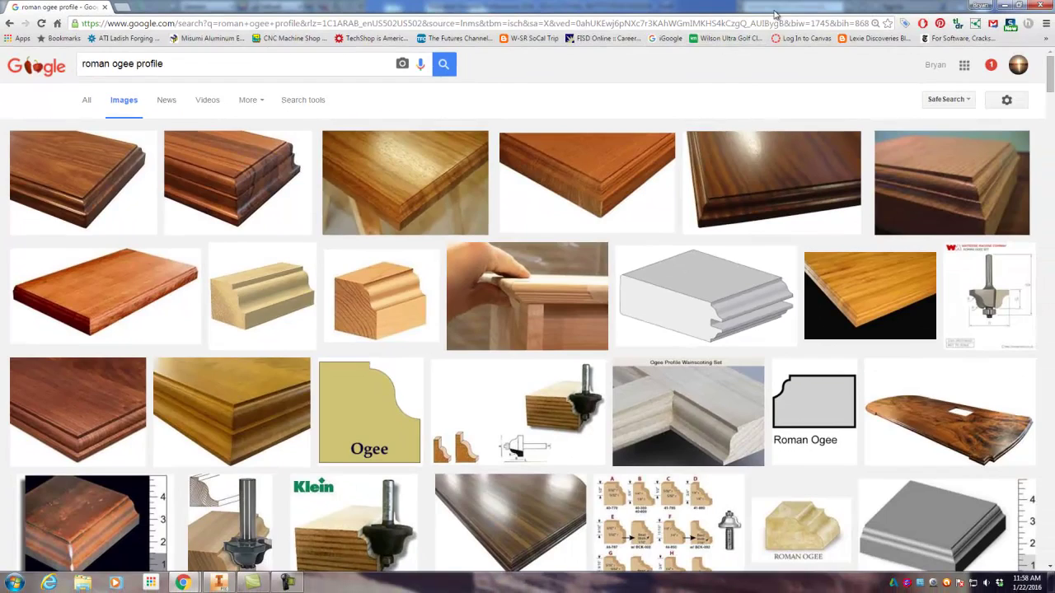
Switch from the browser's profile images back to Inventor and start a 2D sketch on the board's front end face
left_click_drag(769, 7, 0, 4)
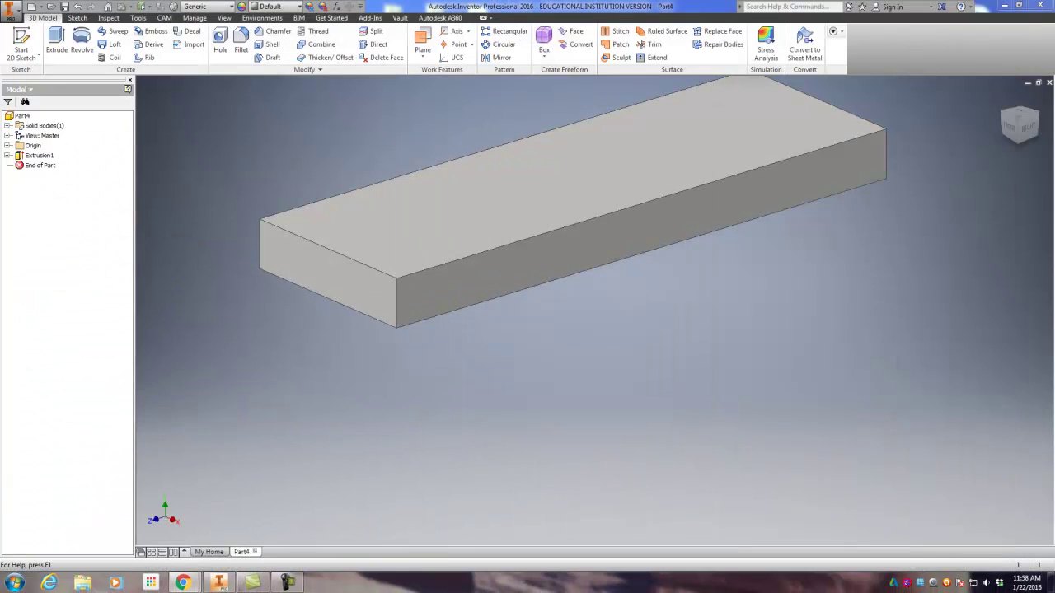
left_click(308, 276)
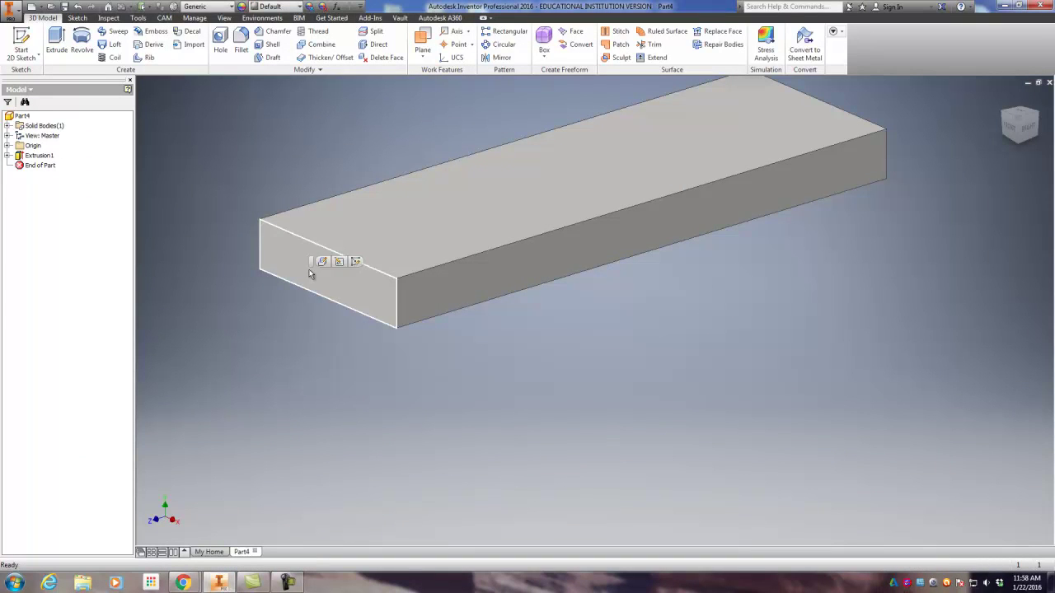
left_click(357, 262)
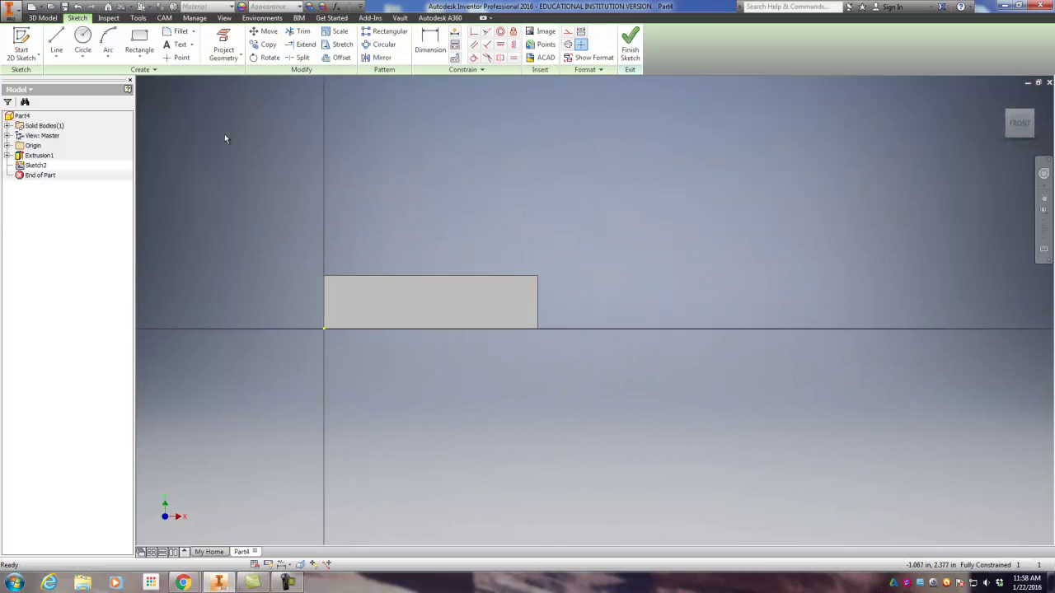
Draw a three-point arc of about 0.29 in radius from the face's upper outer corner inward and down, bulging toward the upper inner side
left_click(56, 38)
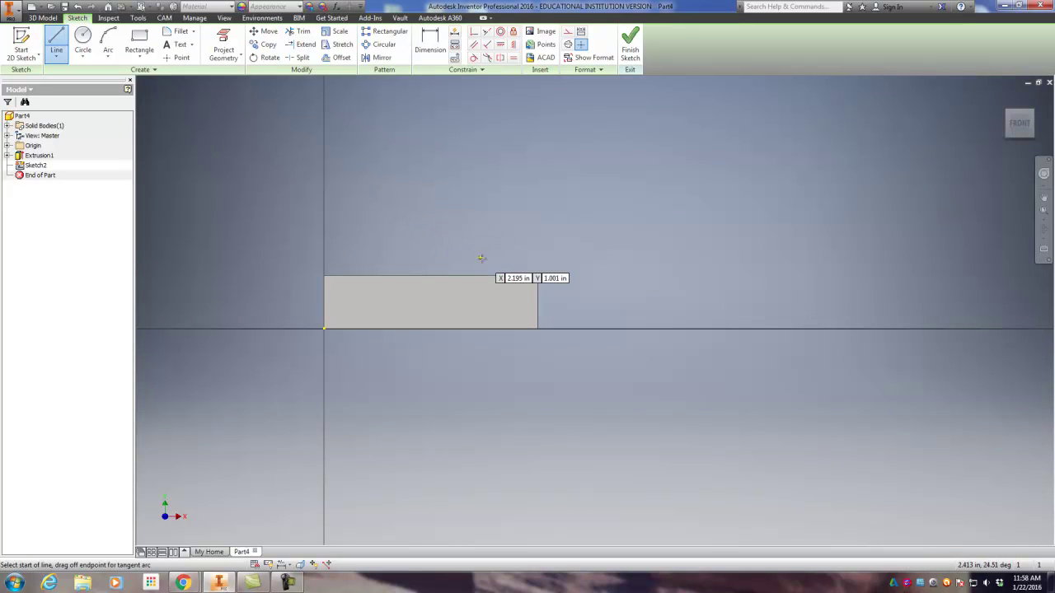
scroll(577, 293, "down", 5)
scroll(533, 263, "up", 2)
scroll(533, 263, "down", 2)
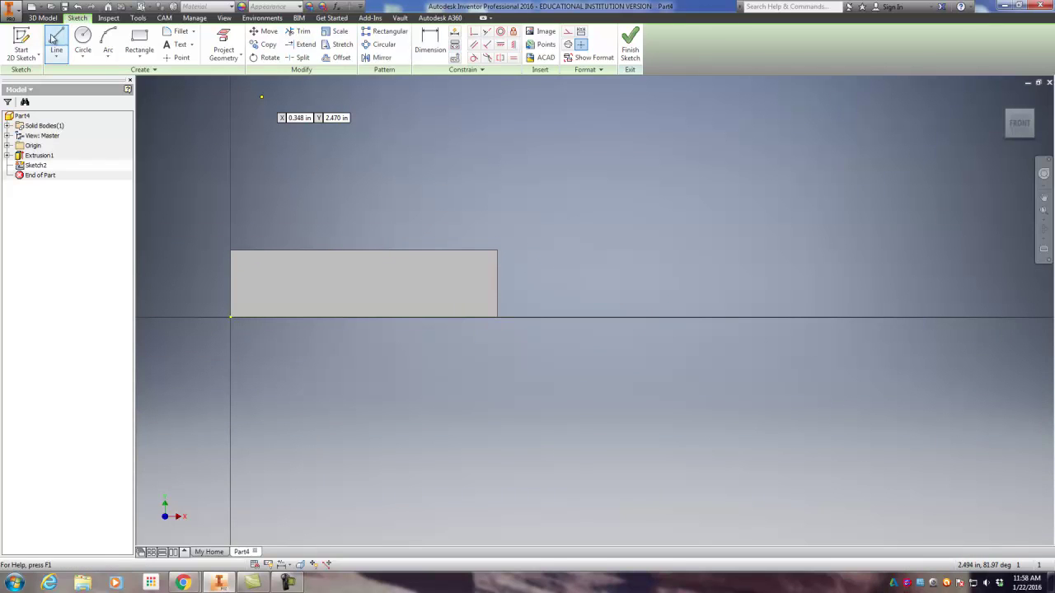
key("a")
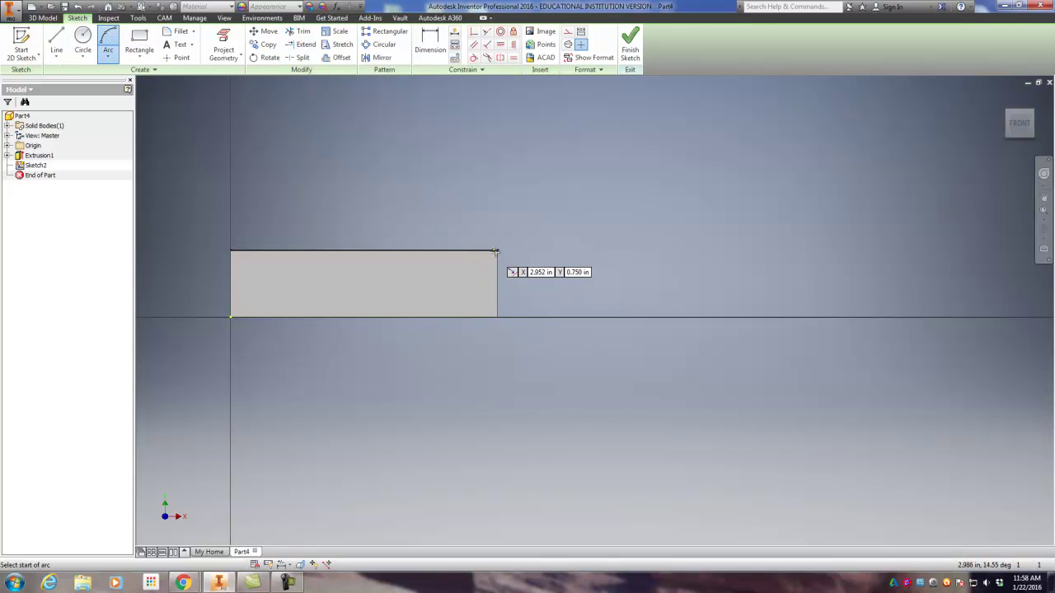
left_click(497, 251)
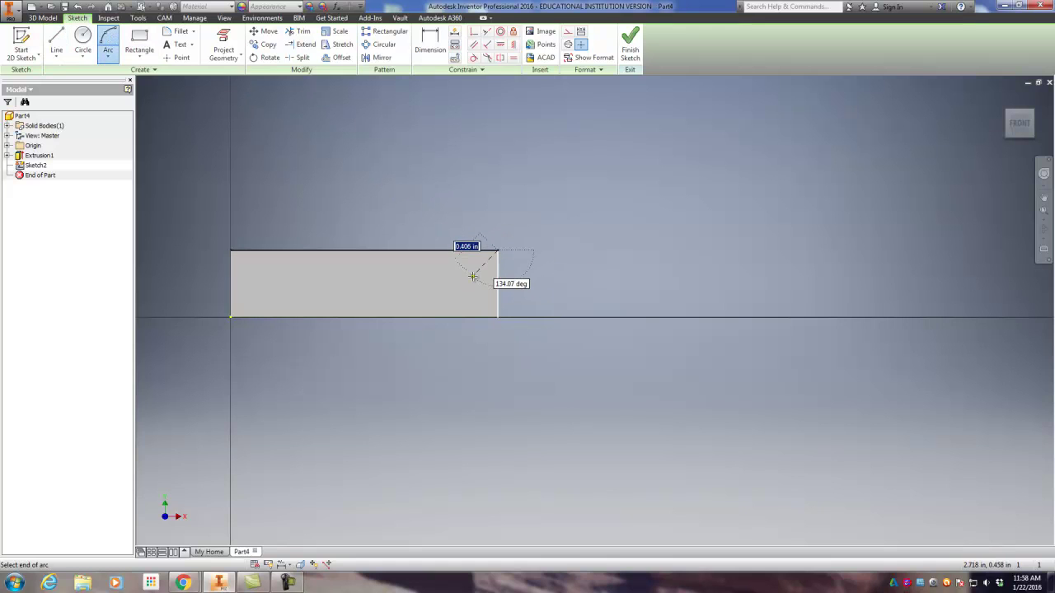
left_click(471, 275)
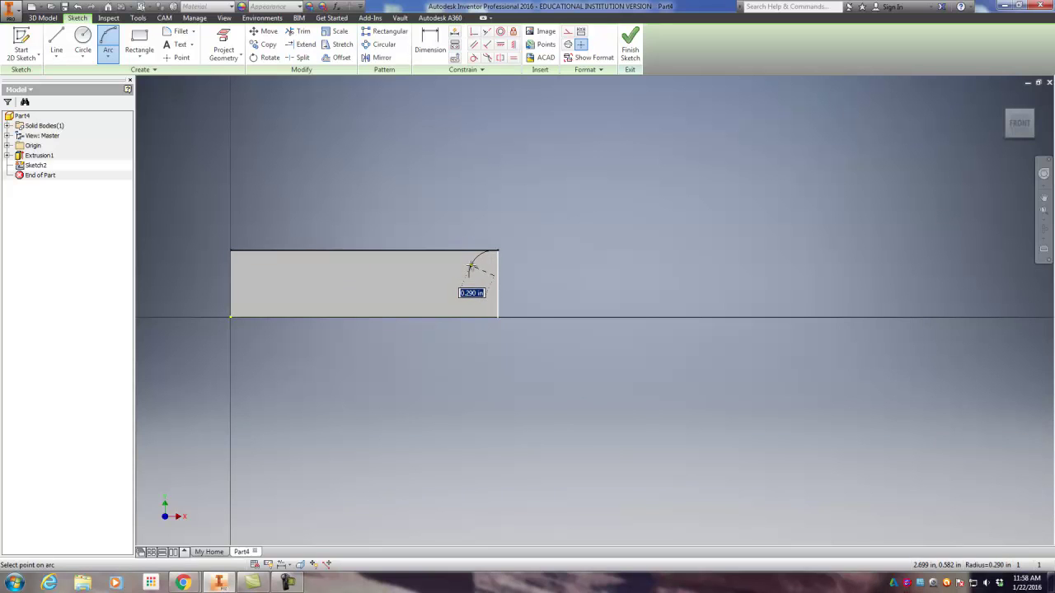
left_click(471, 266)
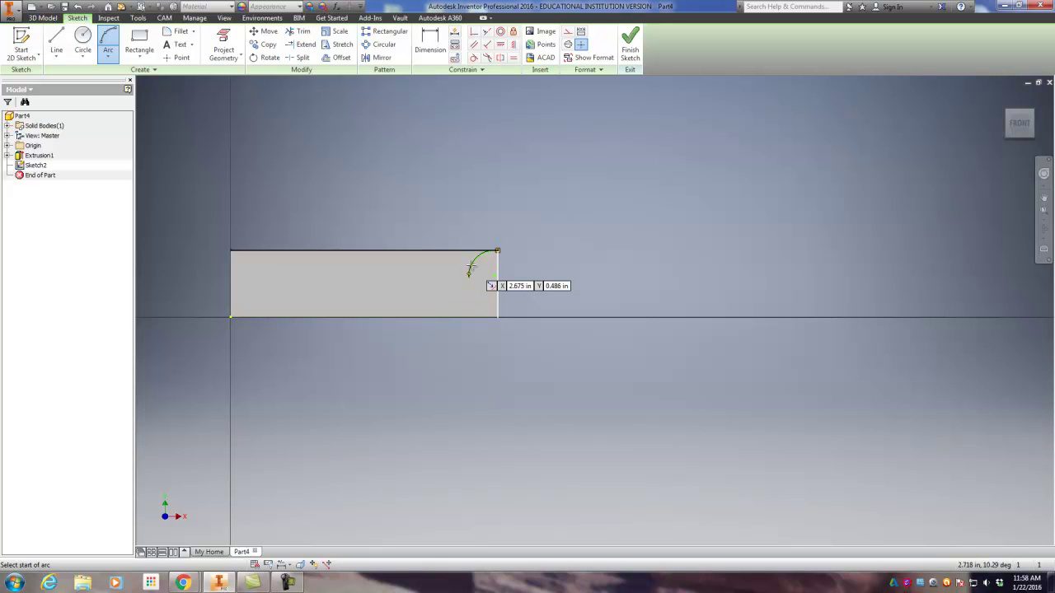
Draw a short horizontal line inward from the arc's lower end to form the step of the ogee profile
scroll(467, 289, "up", 5)
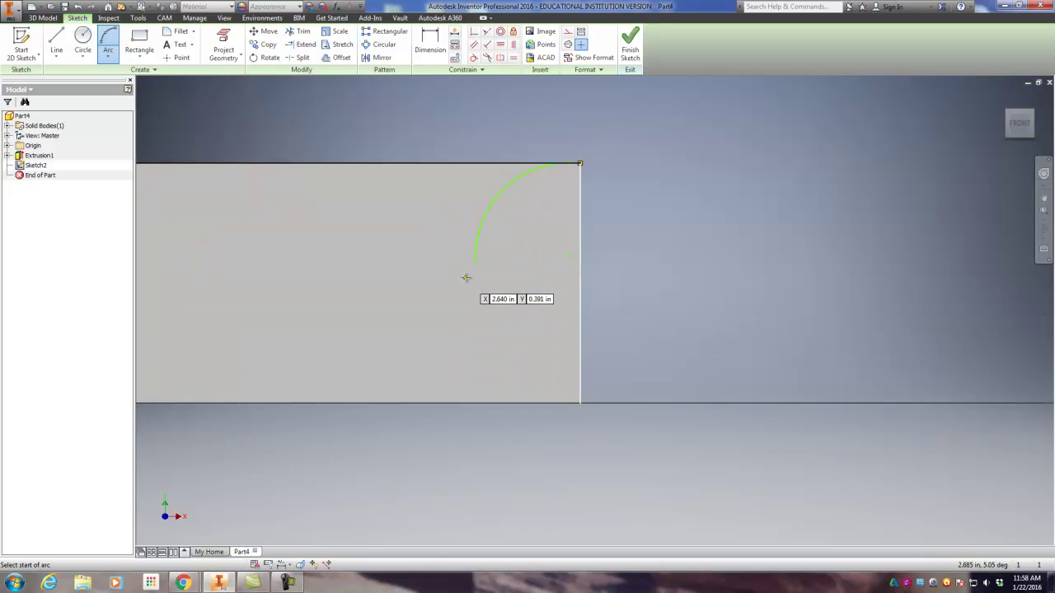
key("l")
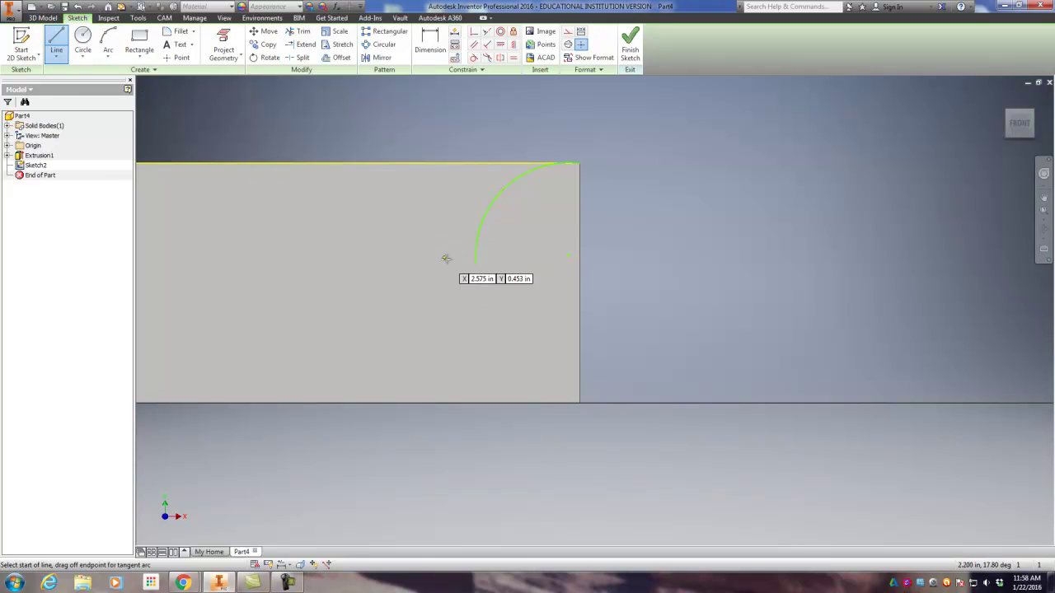
left_click(474, 261)
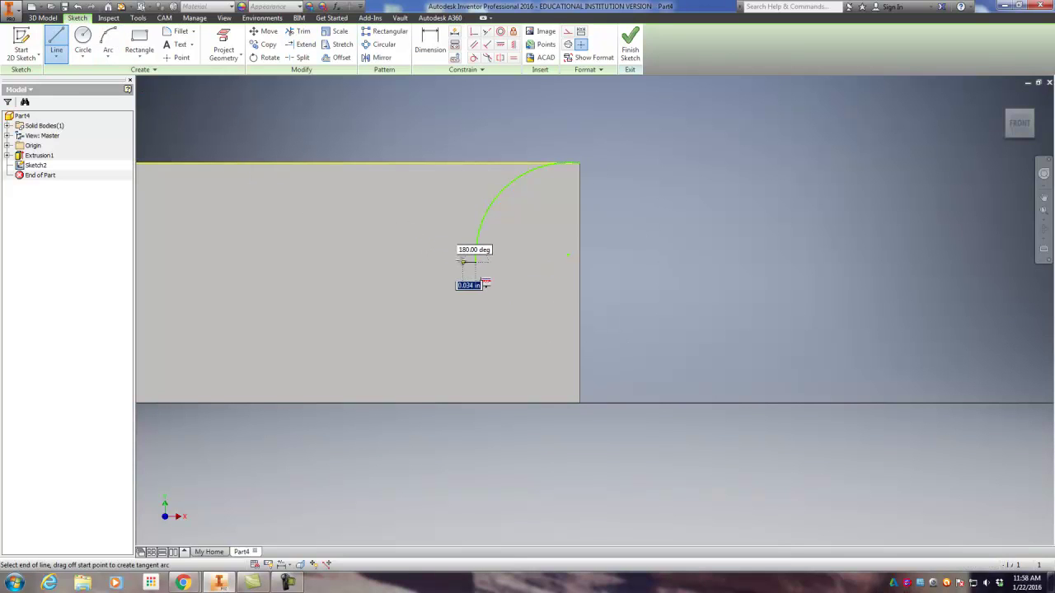
left_click(459, 261)
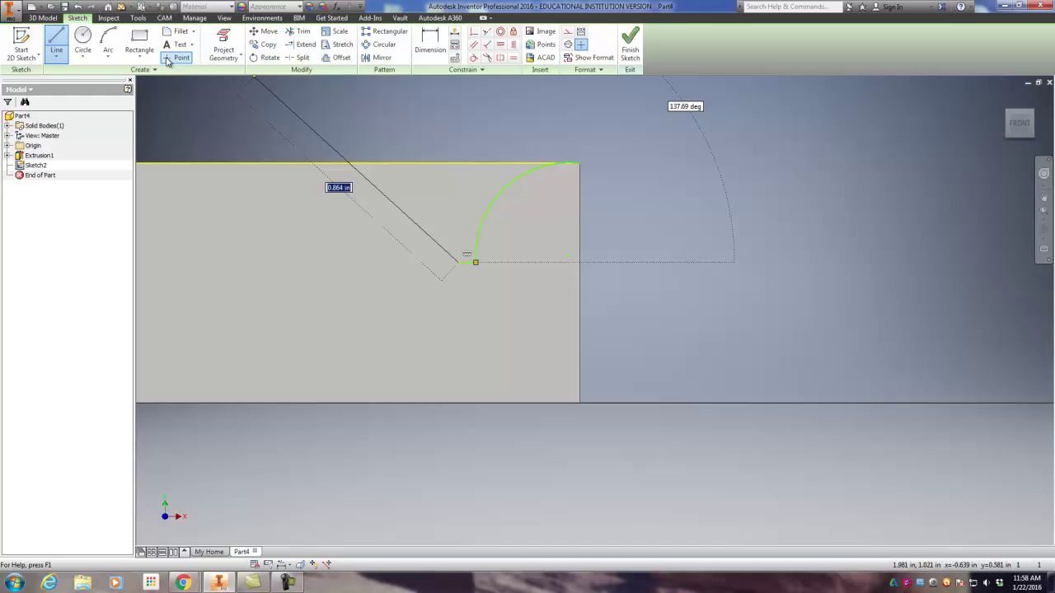
Draw a second three-point arc of about 0.41 in radius from the short line's inner end downward, bulging toward the board's outer edge
left_click(108, 41)
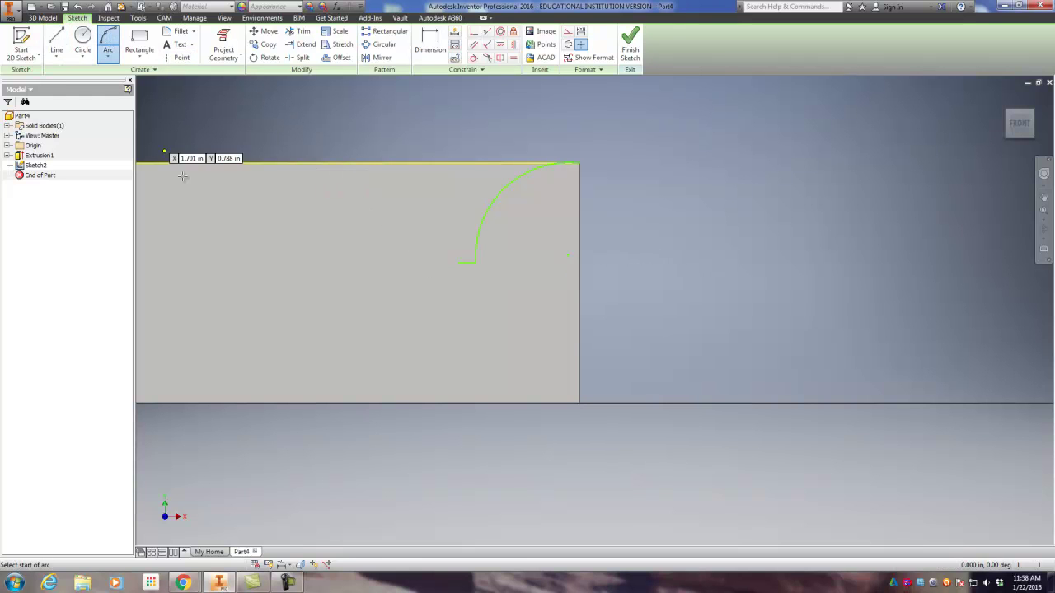
left_click(459, 262)
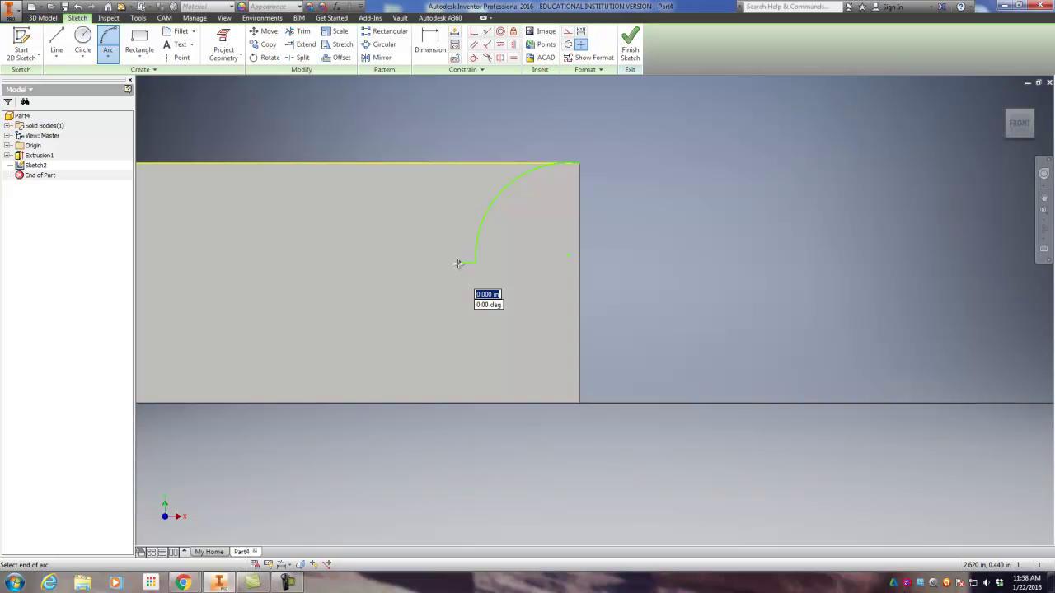
left_click(436, 353)
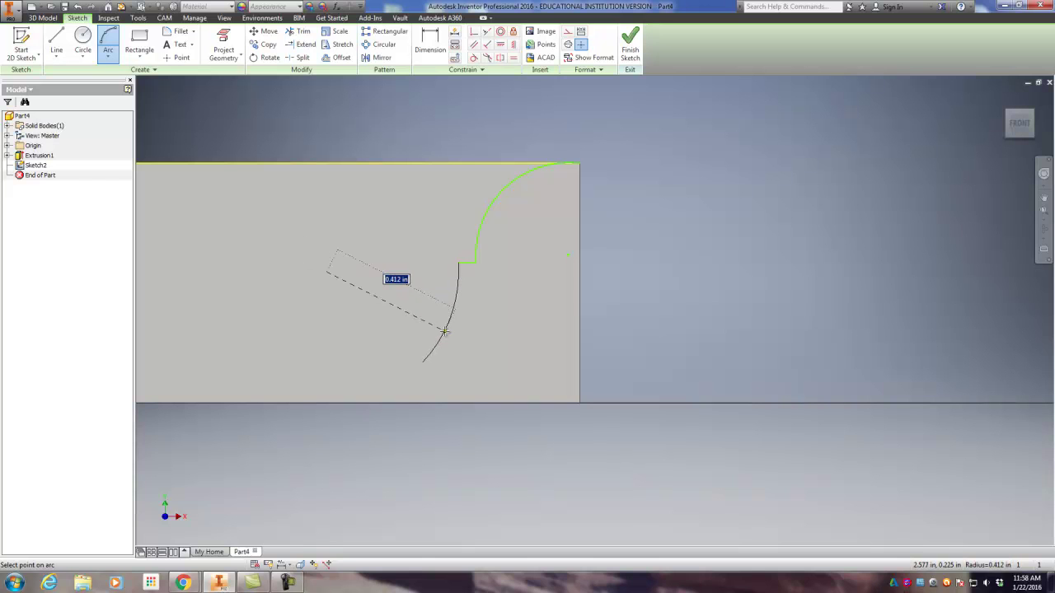
left_click(444, 331)
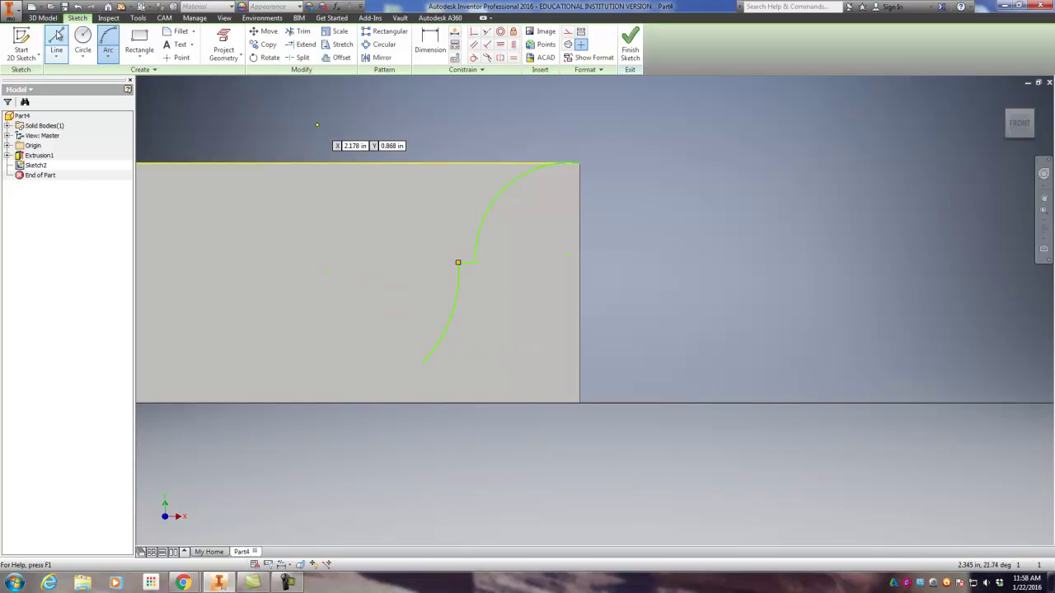
Draw a vertical line about 0.13 in long from the second arc's lower end to the face's bottom edge
left_click(56, 41)
left_click(423, 361)
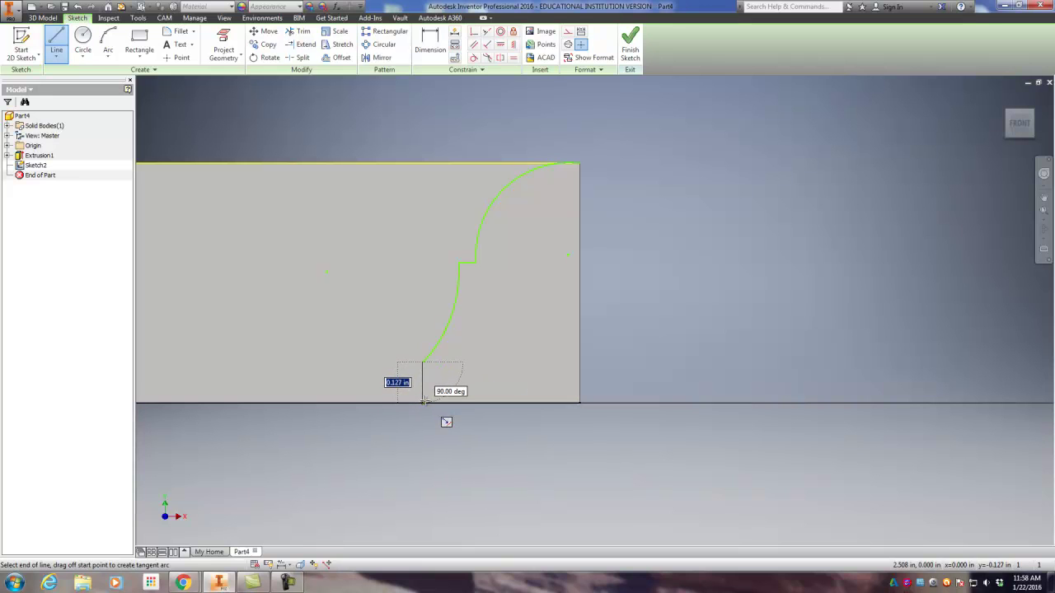
double_click(423, 402)
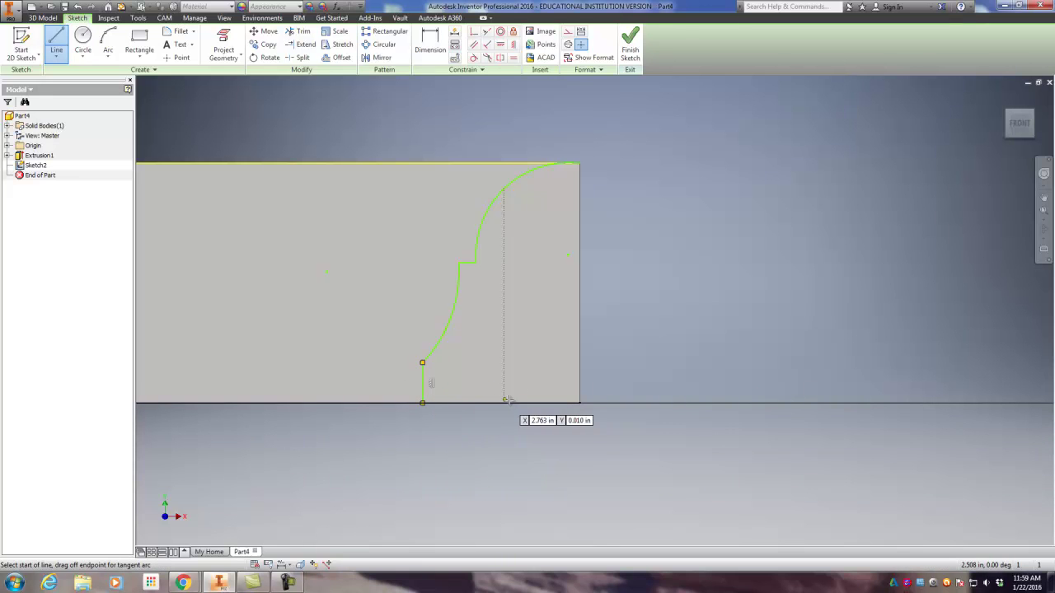
Close the profile with lines along the face's bottom edge and outer vertical edge, and finish the sketch
left_click(581, 401)
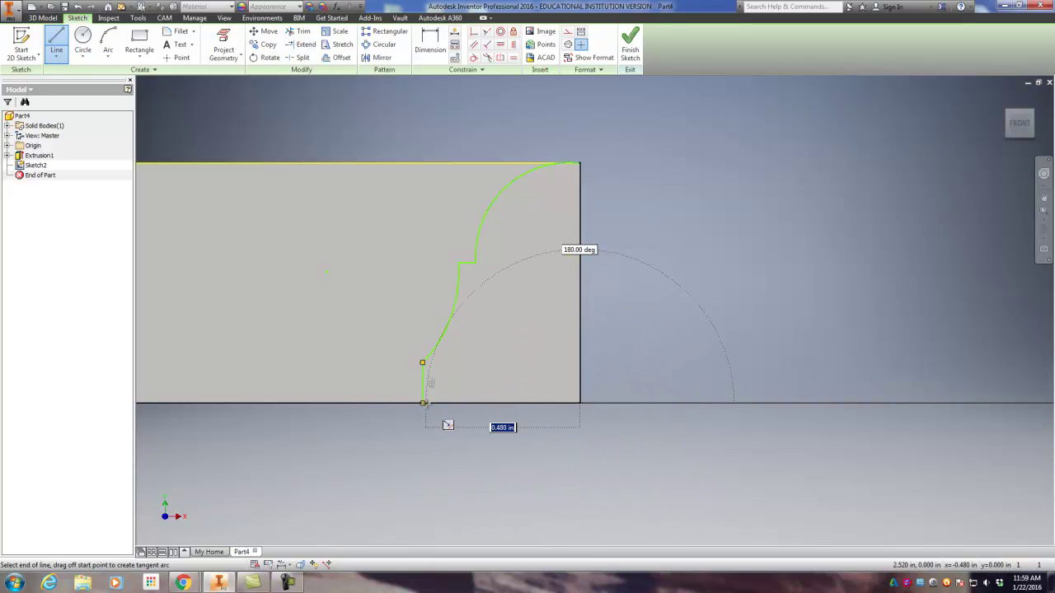
double_click(421, 402)
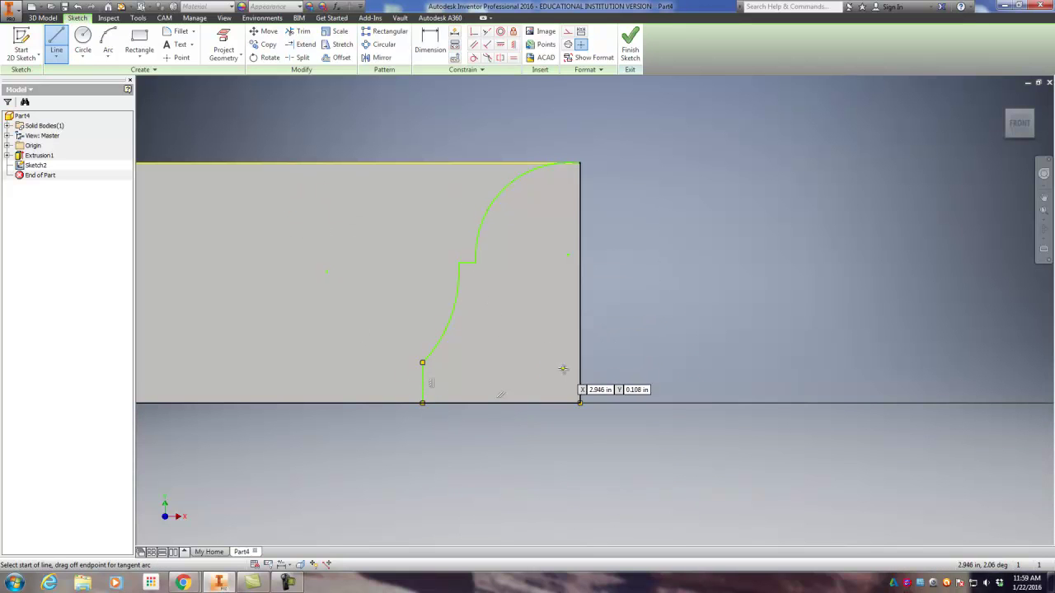
left_click(579, 163)
double_click(580, 403)
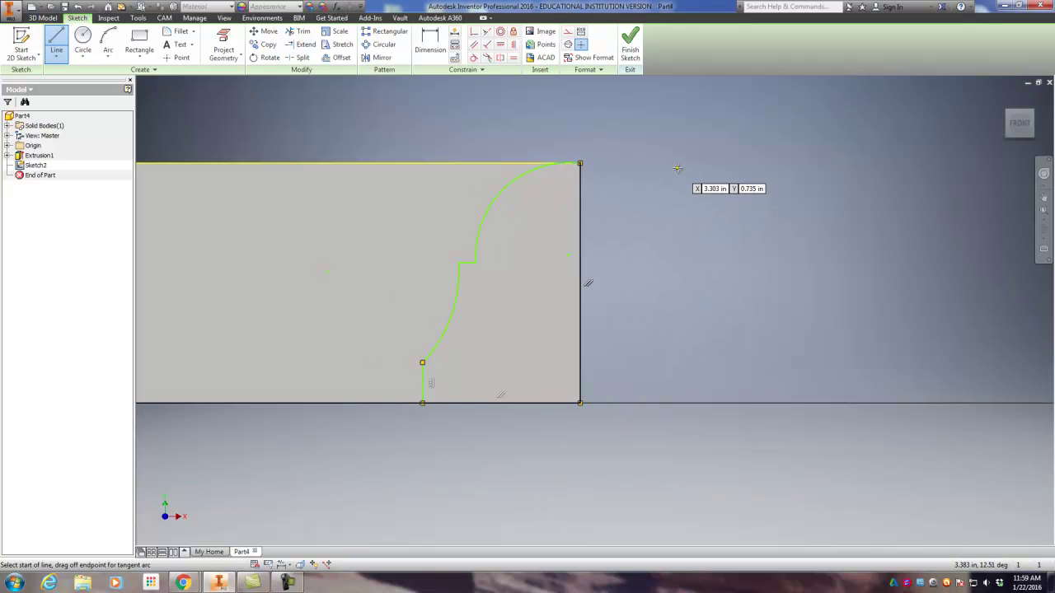
left_click(629, 43)
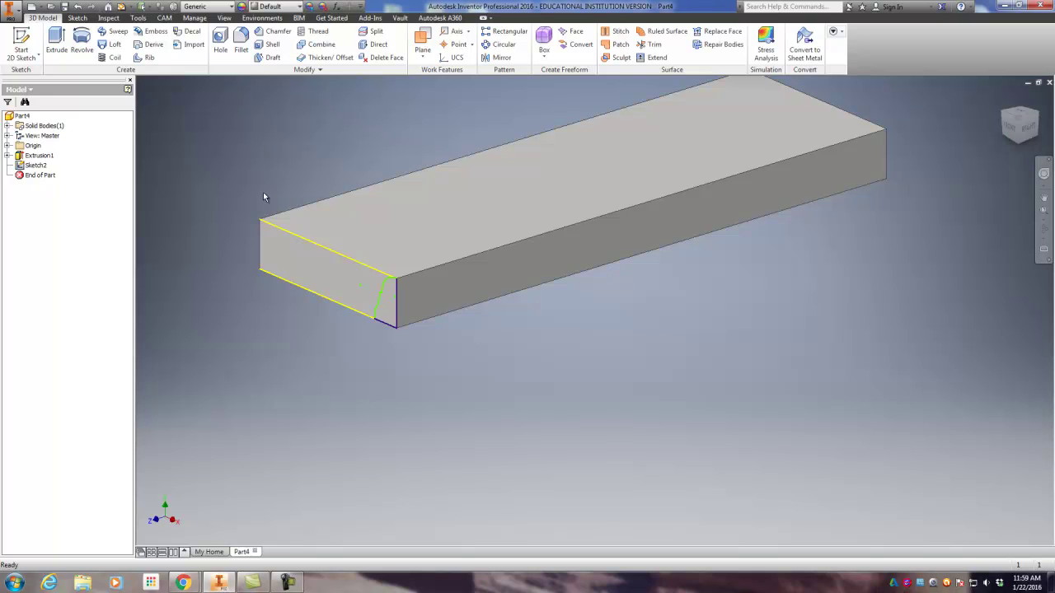
Rename the ogee edge profile sketch on the board's end face to "Profile"
left_click(37, 166)
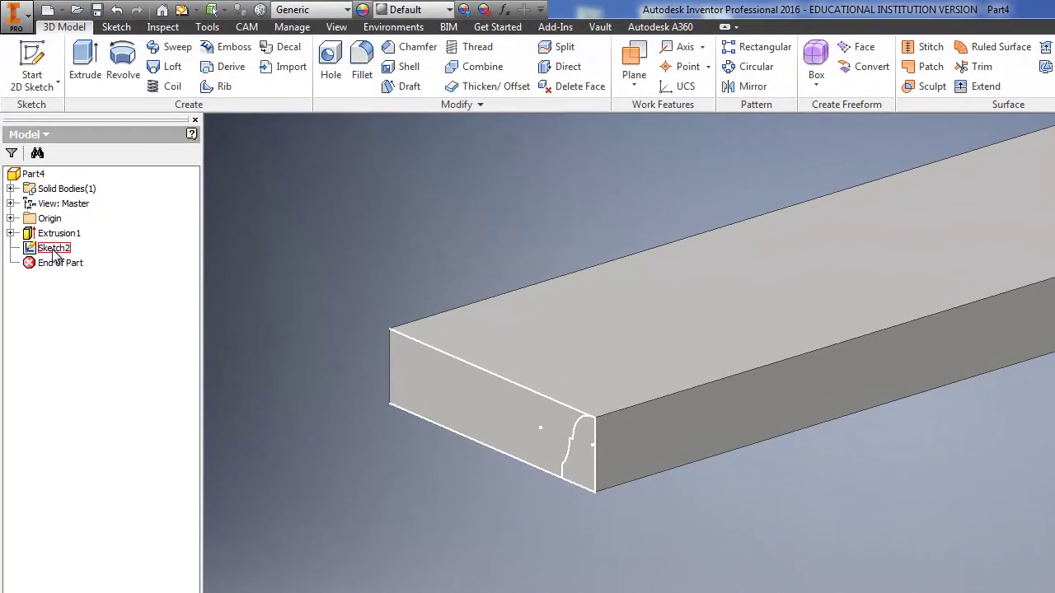
left_click(53, 249)
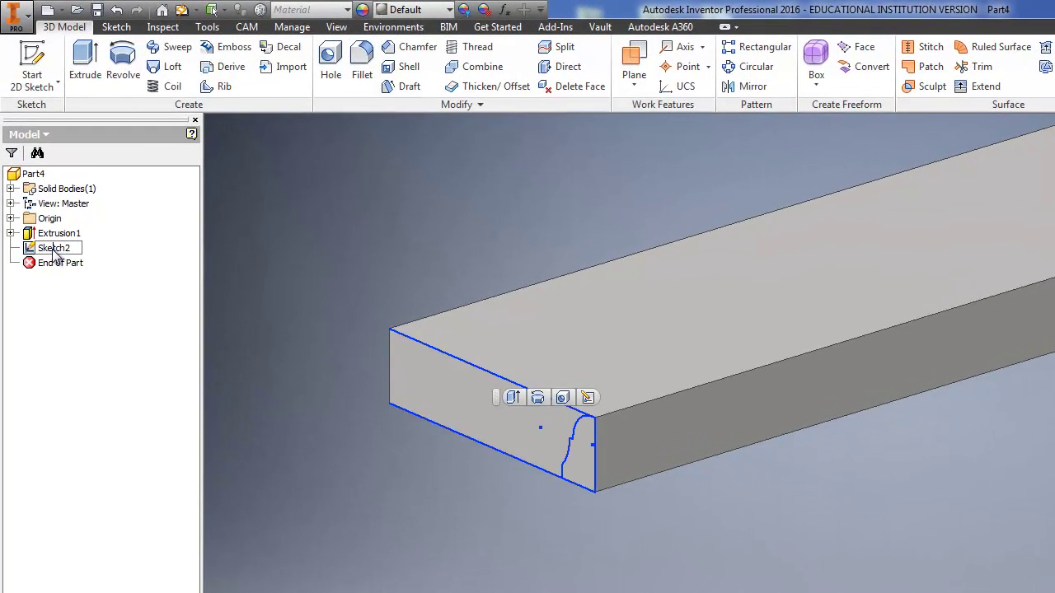
left_click_drag(71, 248, 19, 250)
type("Profile")
left_click(366, 552)
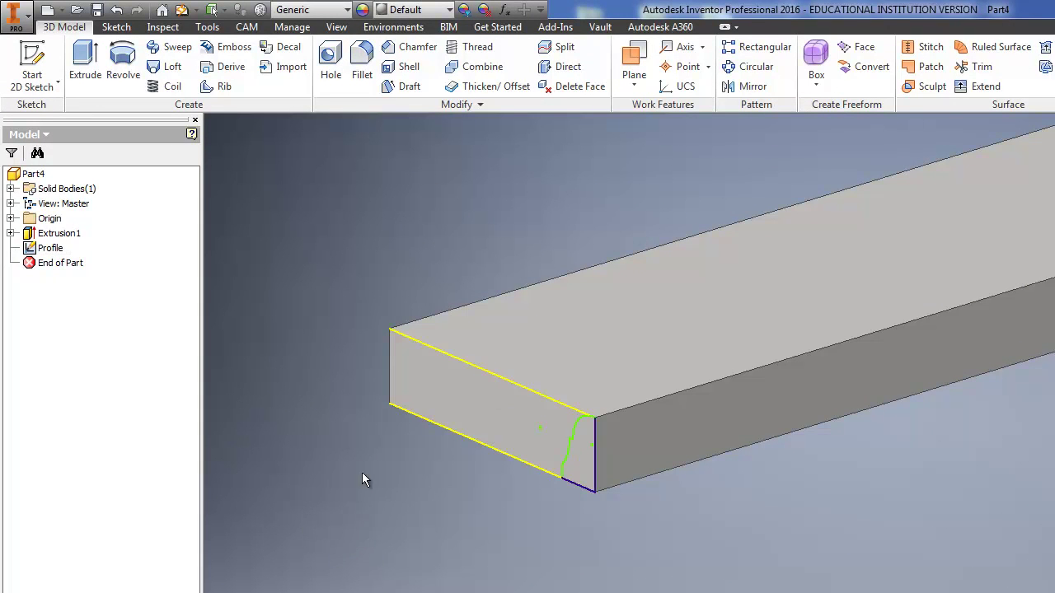
Create a new sketch on the board's bottom face, project the face's outline into it, and finish the sketch
left_click(35, 60)
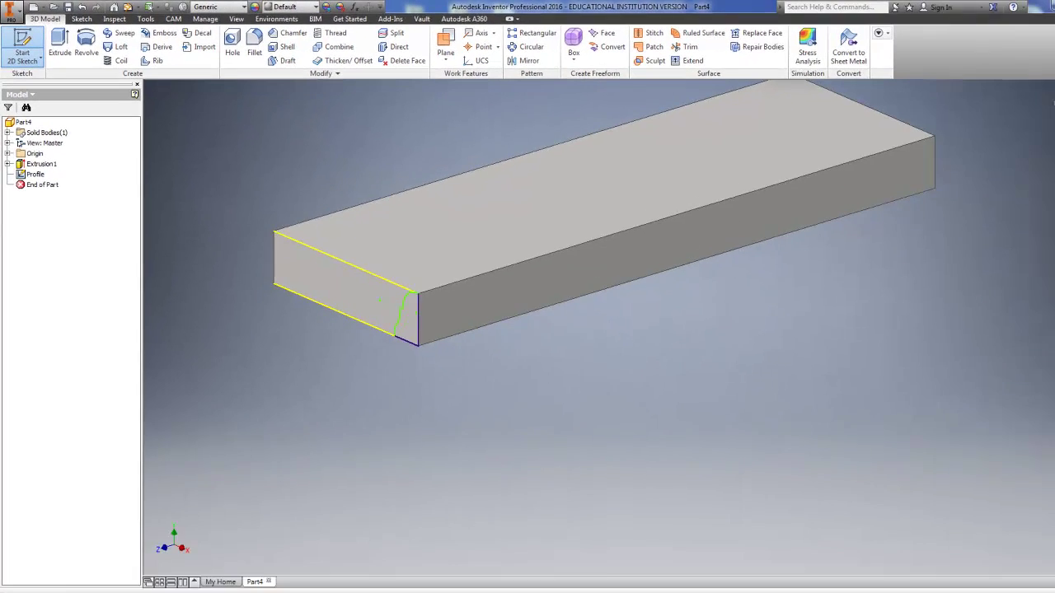
middle_click_drag(1006, 260, 1005, 507, "shift")
left_click(534, 213)
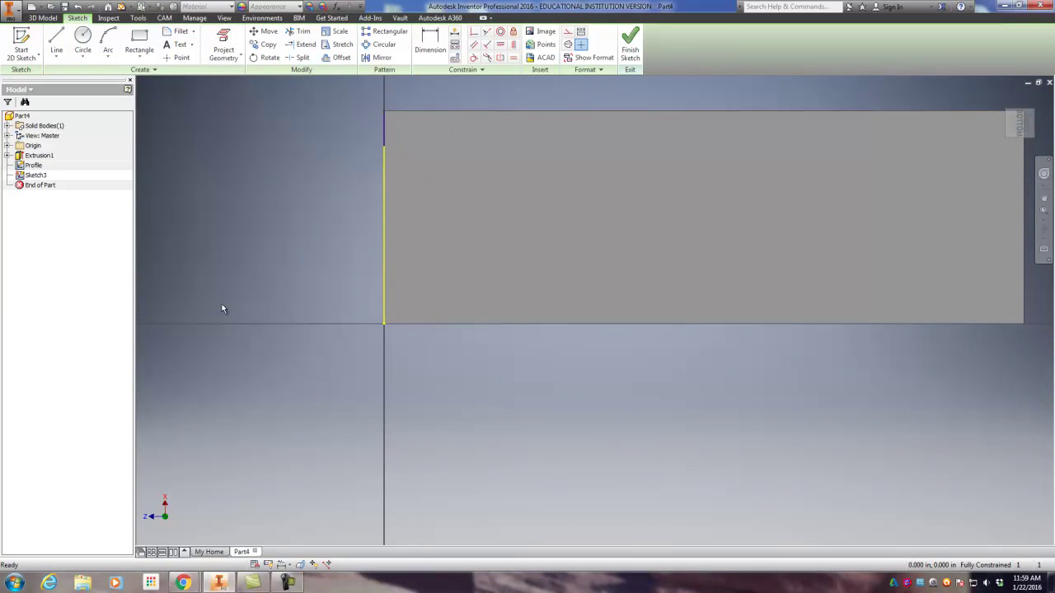
left_click(223, 45)
left_click(530, 222)
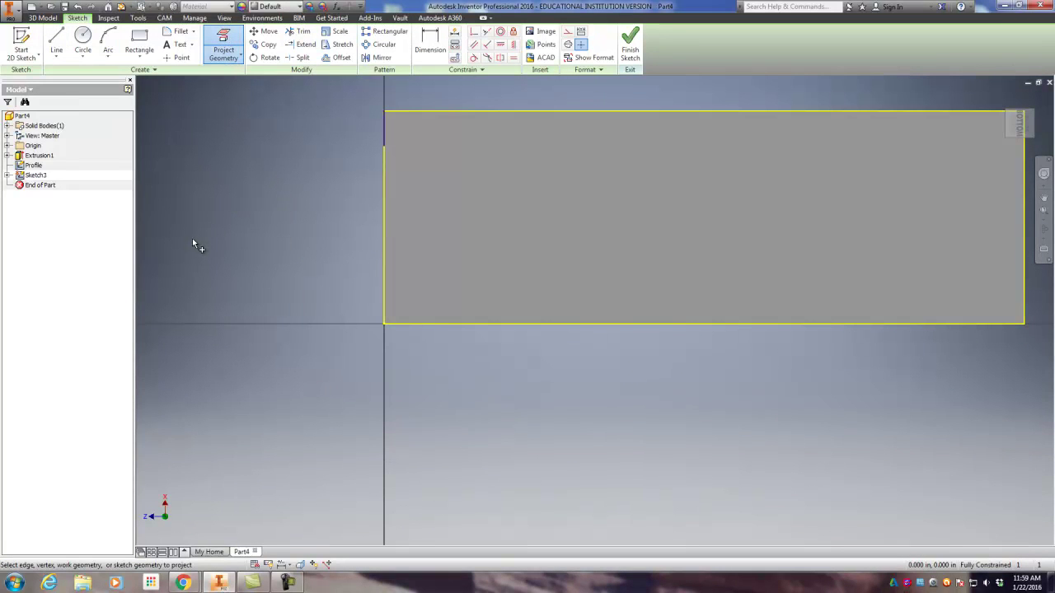
left_click(630, 45)
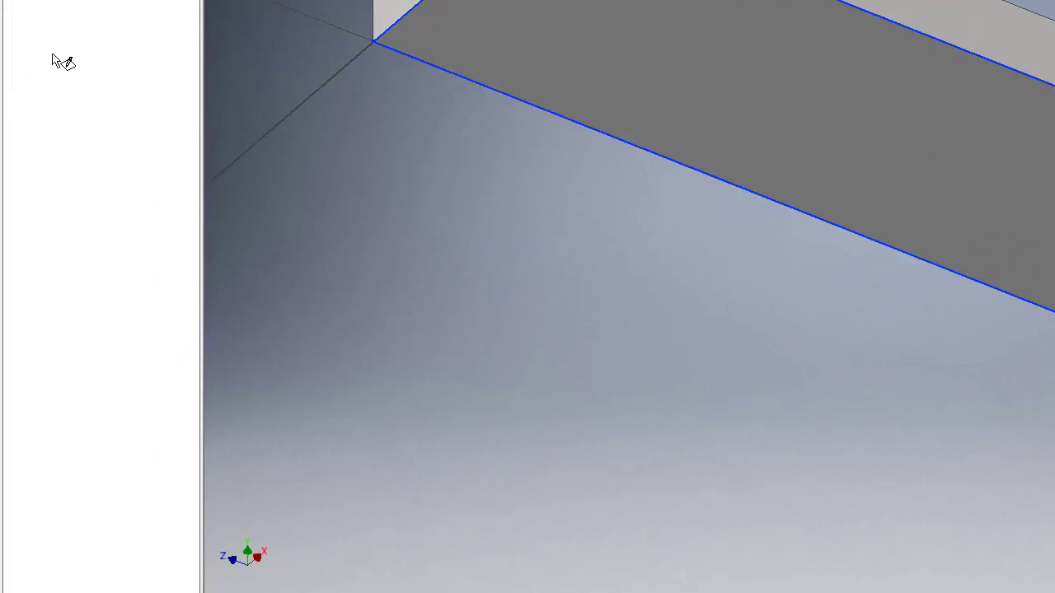
Rename the bottom-face outline sketch to "Path"
double_click(51, 58)
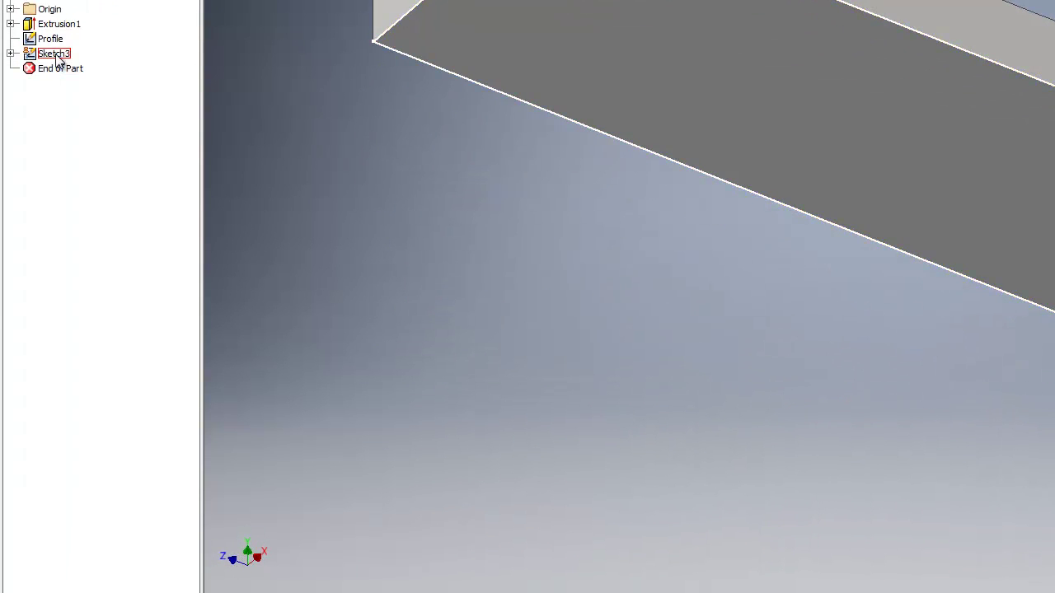
left_click(55, 55)
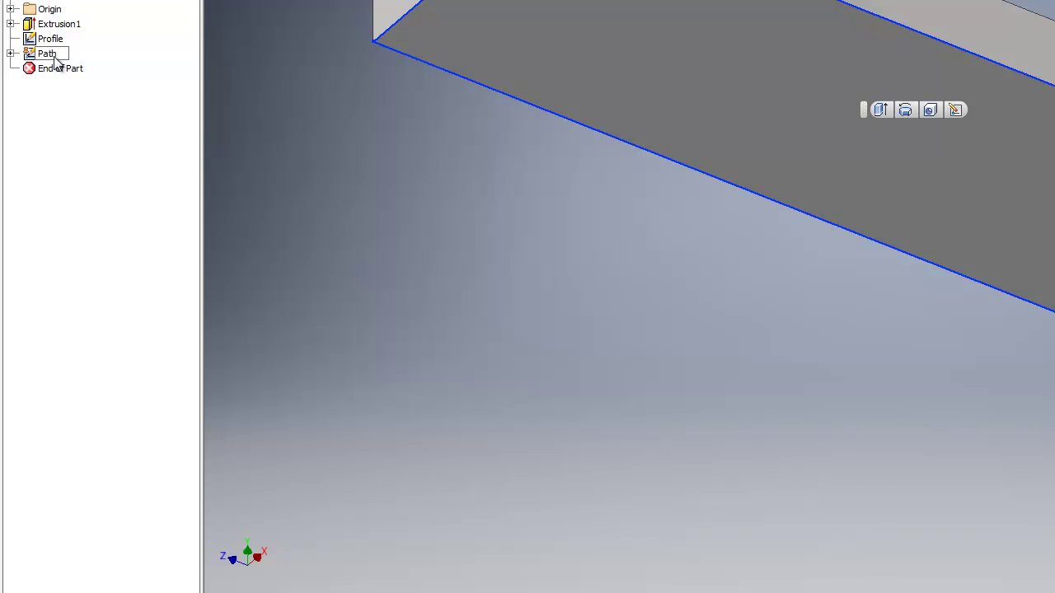
left_click(258, 201)
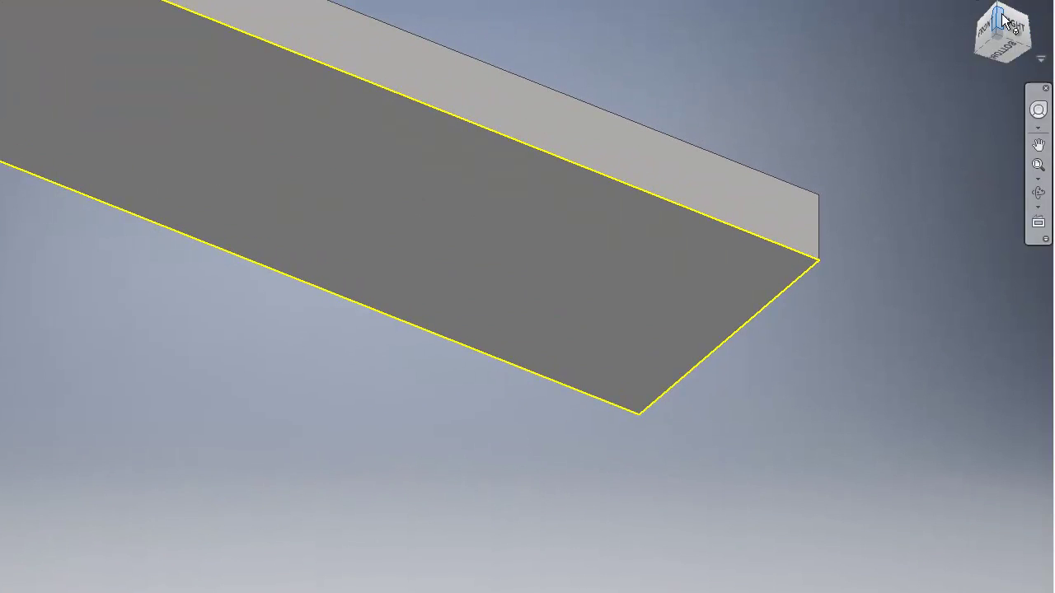
Sweep the closed ogee profile as a cut along the projected bottom outline, using the Path type and Path orientation
left_click(980, 4)
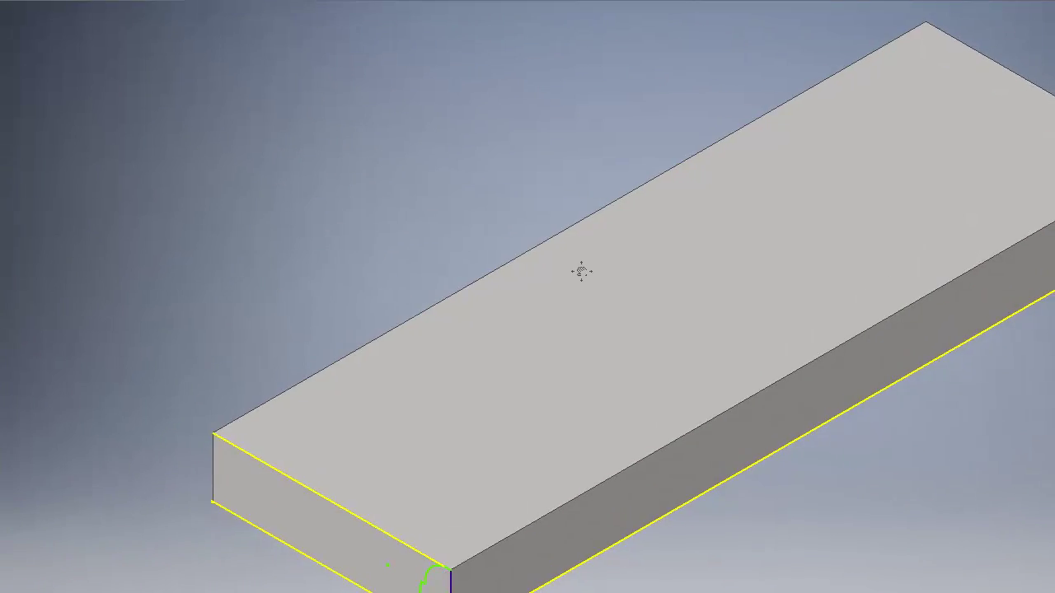
middle_click_drag(581, 271, 594, 229)
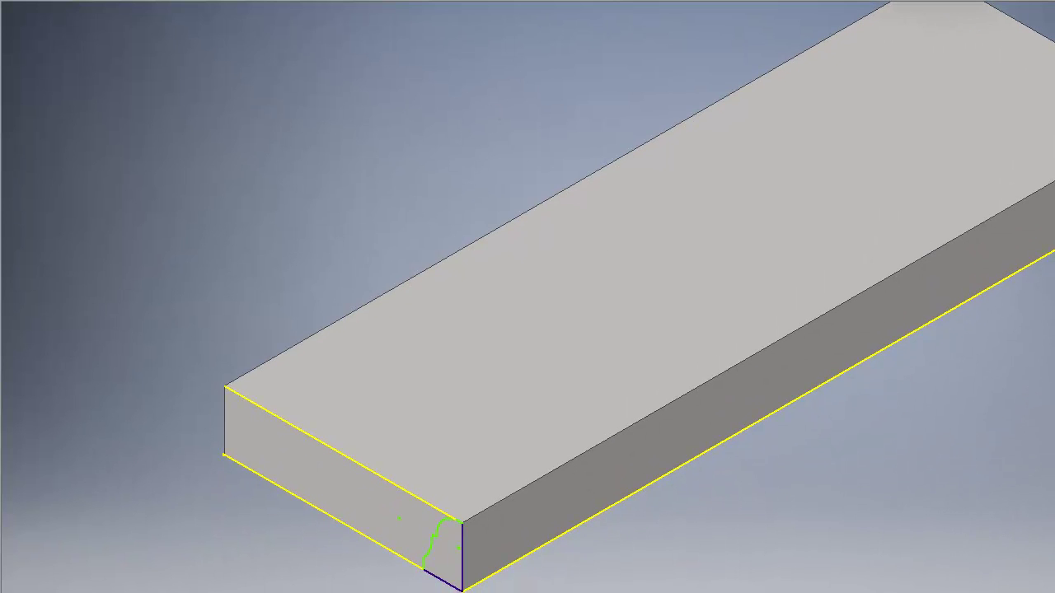
key("ctrl+shift+s")
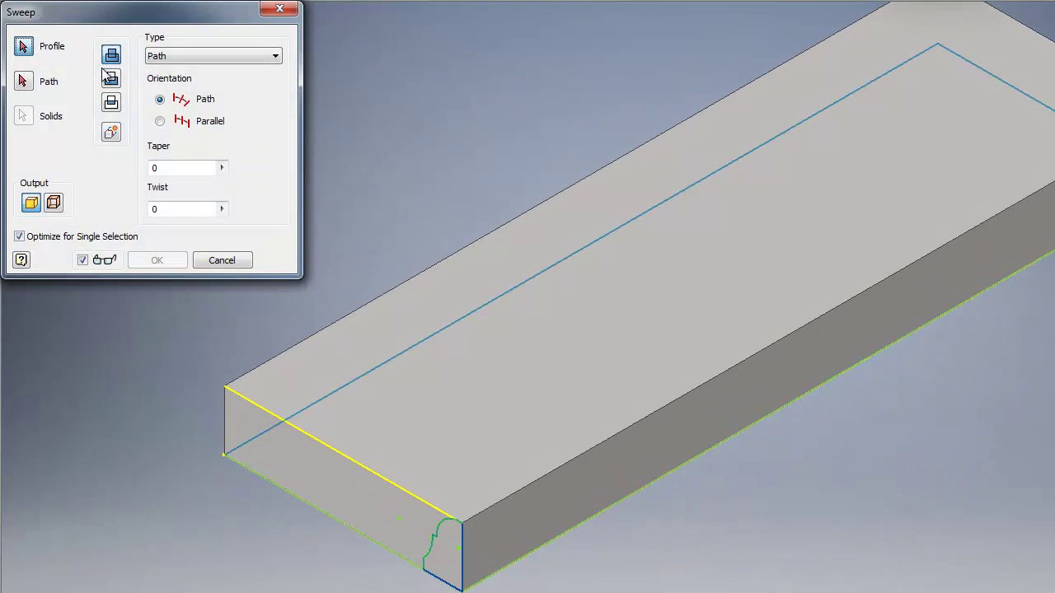
left_click(111, 80)
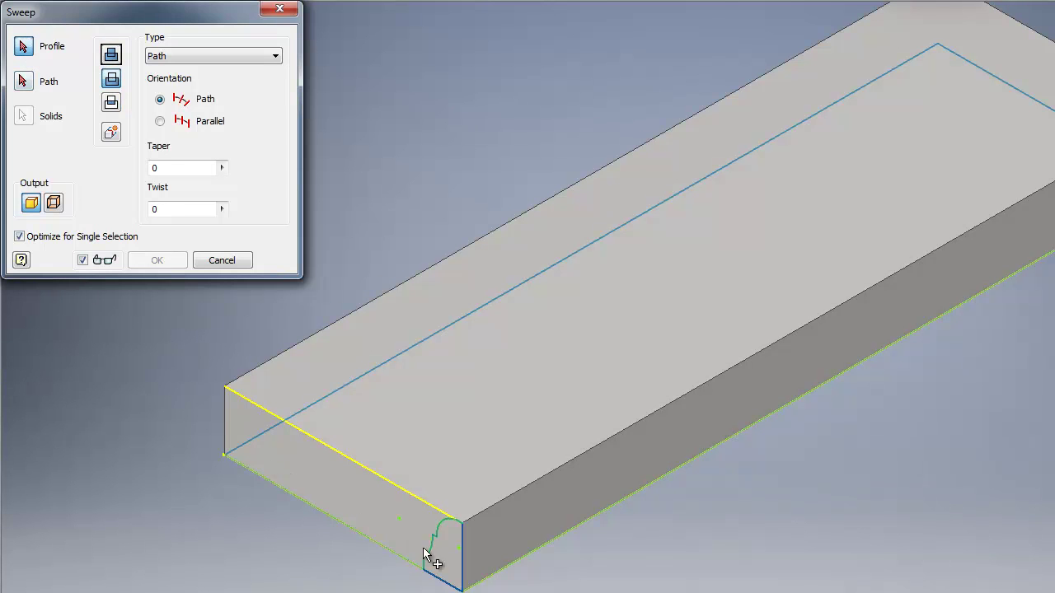
left_click(454, 565)
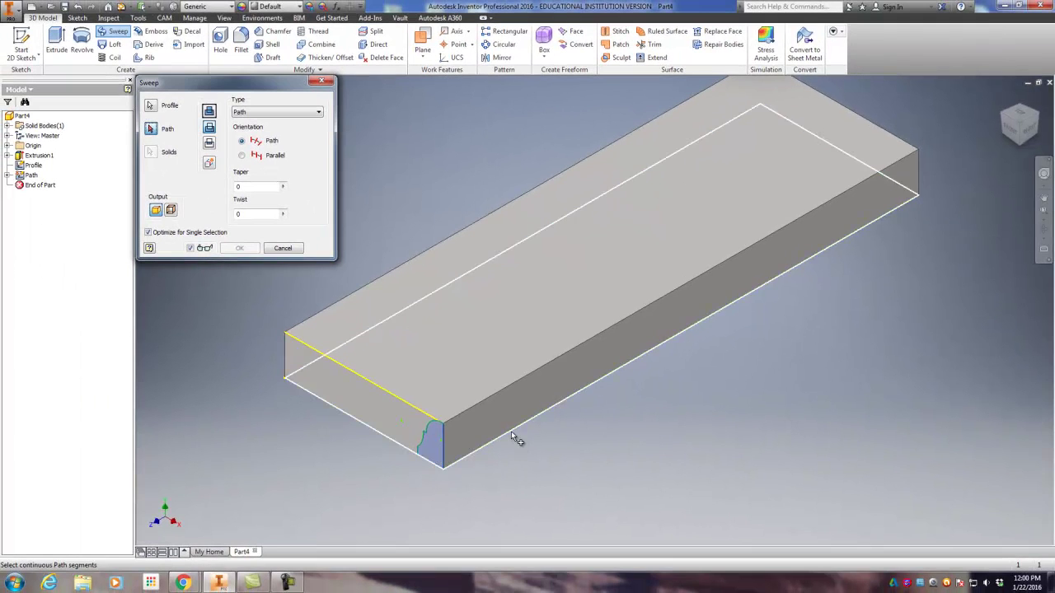
left_click(511, 432)
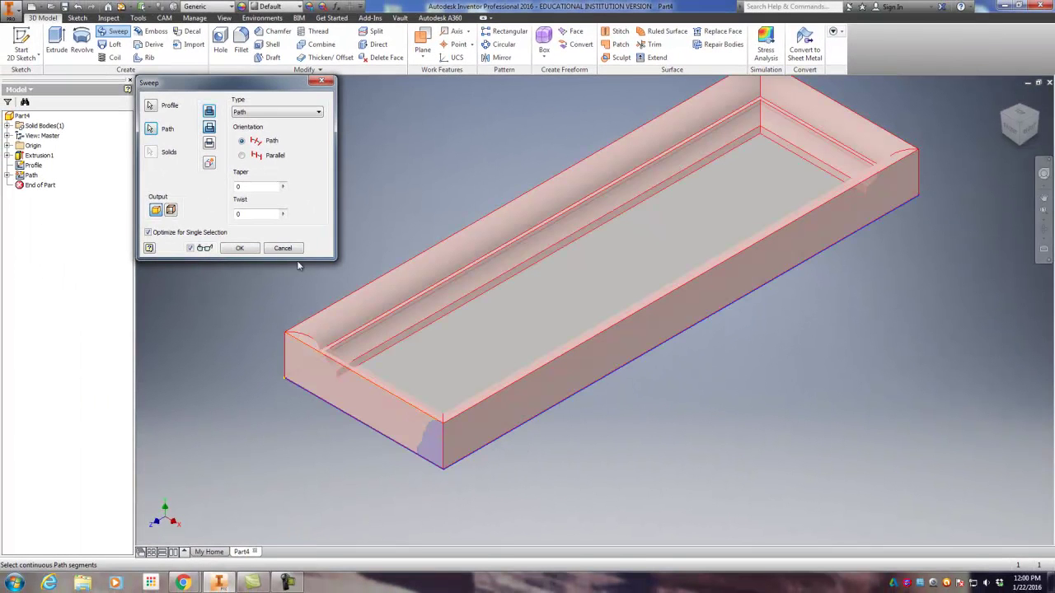
left_click(241, 248)
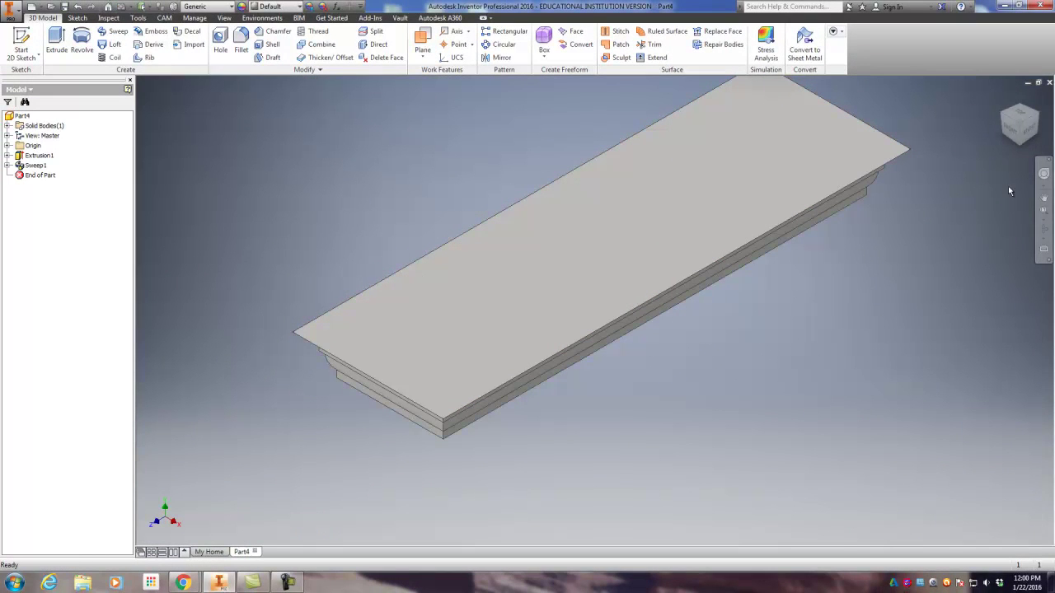
Roll the part history back to just after the board's extrusion, placing the End of Part marker before the sweep
left_click(1021, 148)
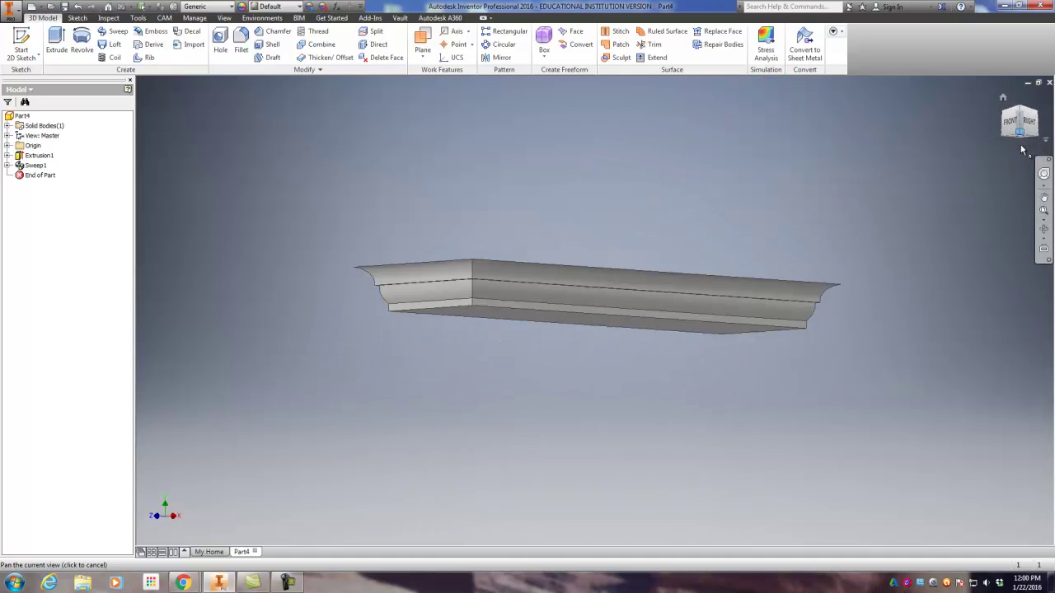
left_click_drag(1020, 137, 860, 416)
middle_click_drag(860, 416, 1022, 384, "shift")
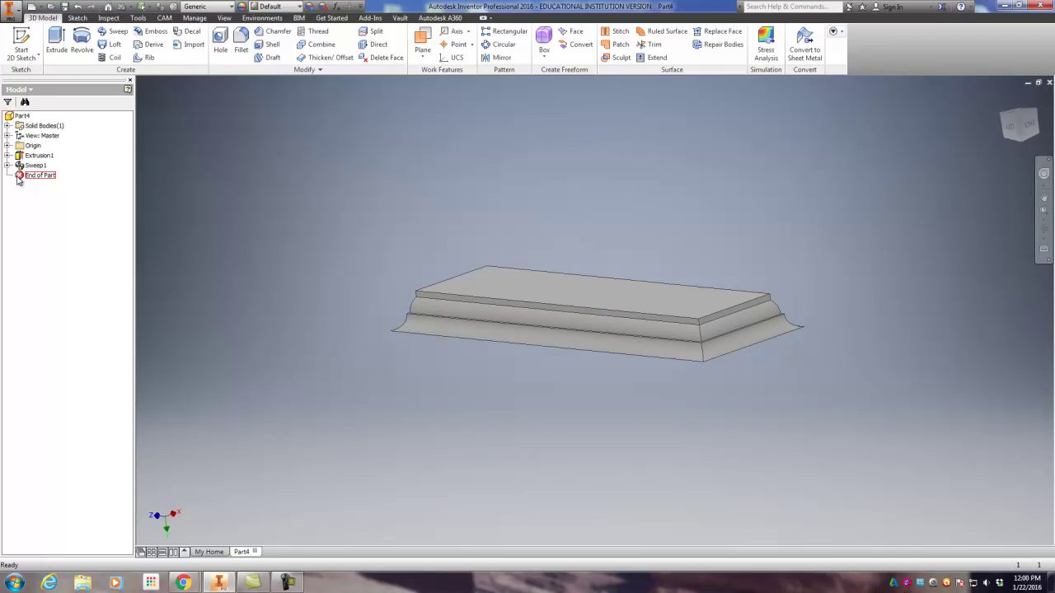
left_click_drag(21, 173, 21, 162)
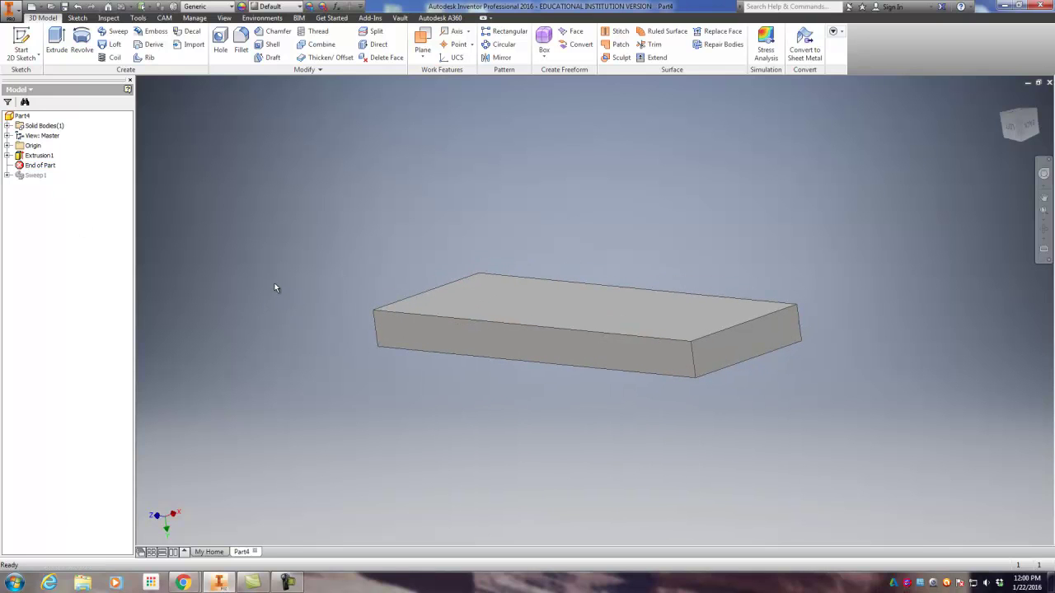
Fillet all four perimeter edges of the board's bottom face with a 0.25 in radius
left_click(240, 39)
left_click(513, 329)
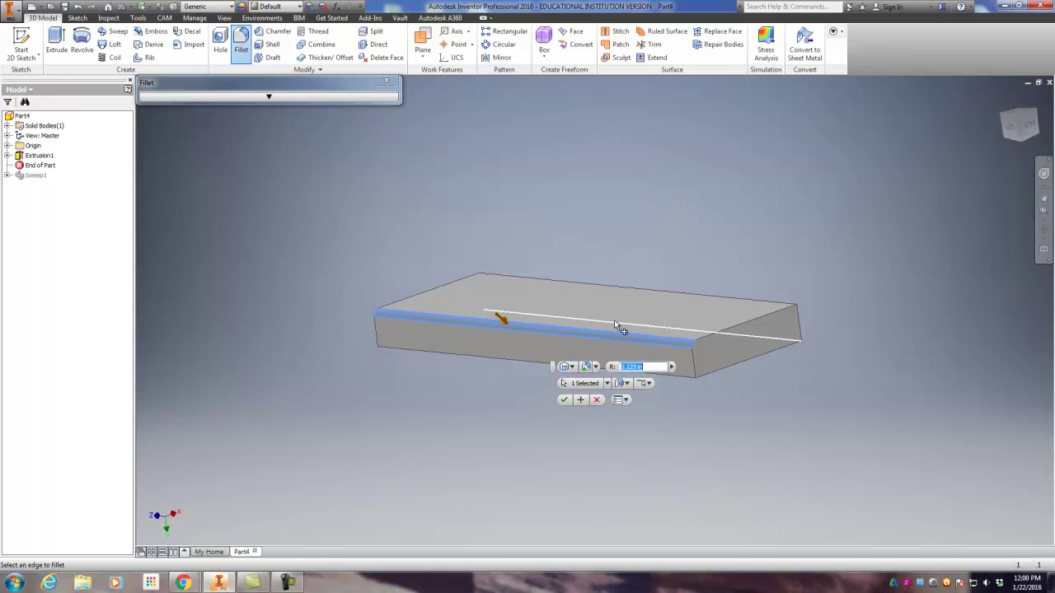
left_click(712, 335)
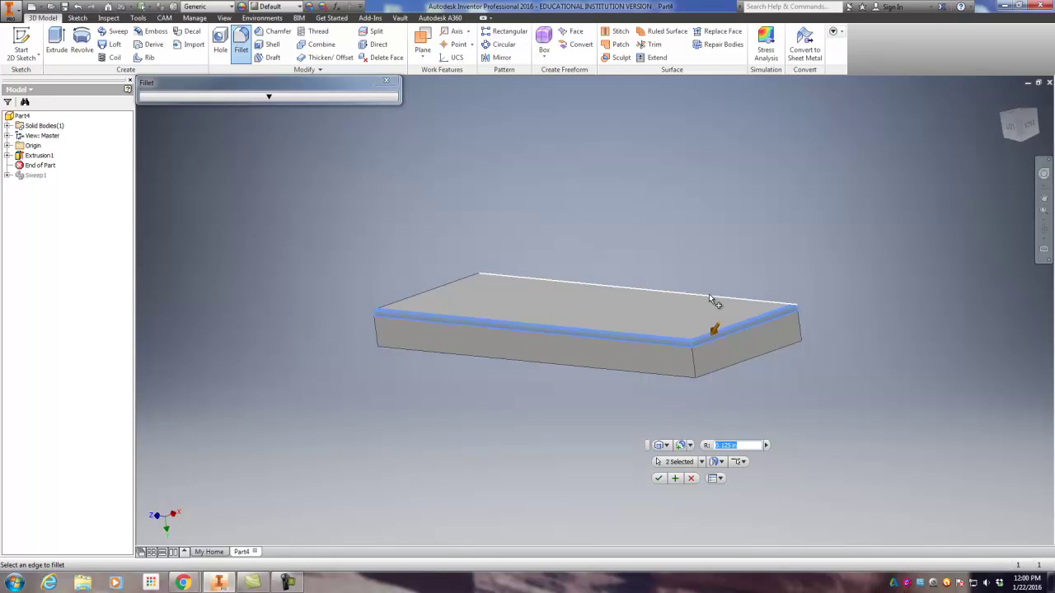
left_click(709, 294)
left_click(443, 288)
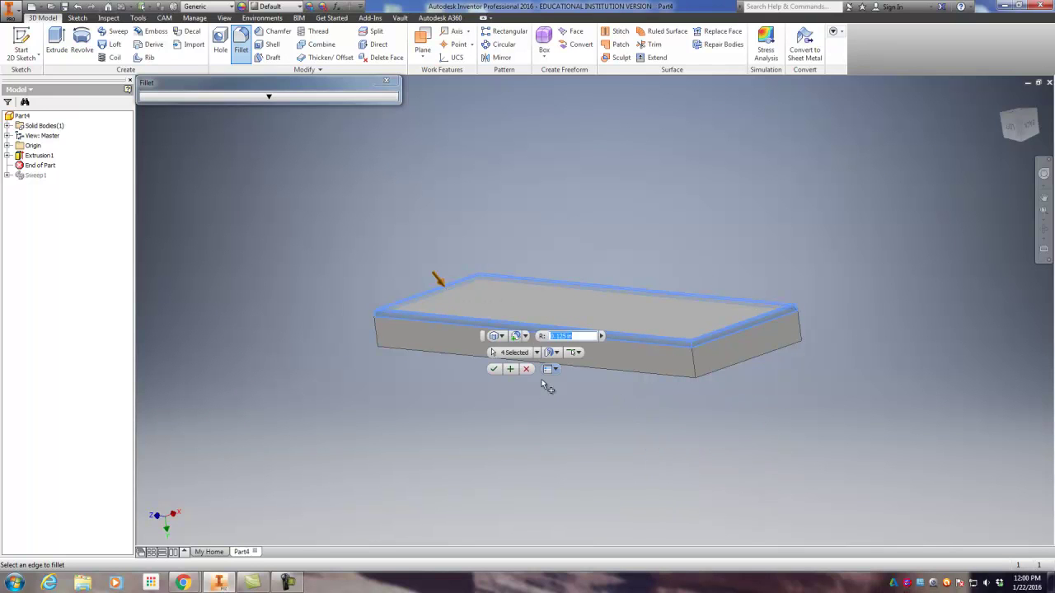
type(".25")
key("Return")
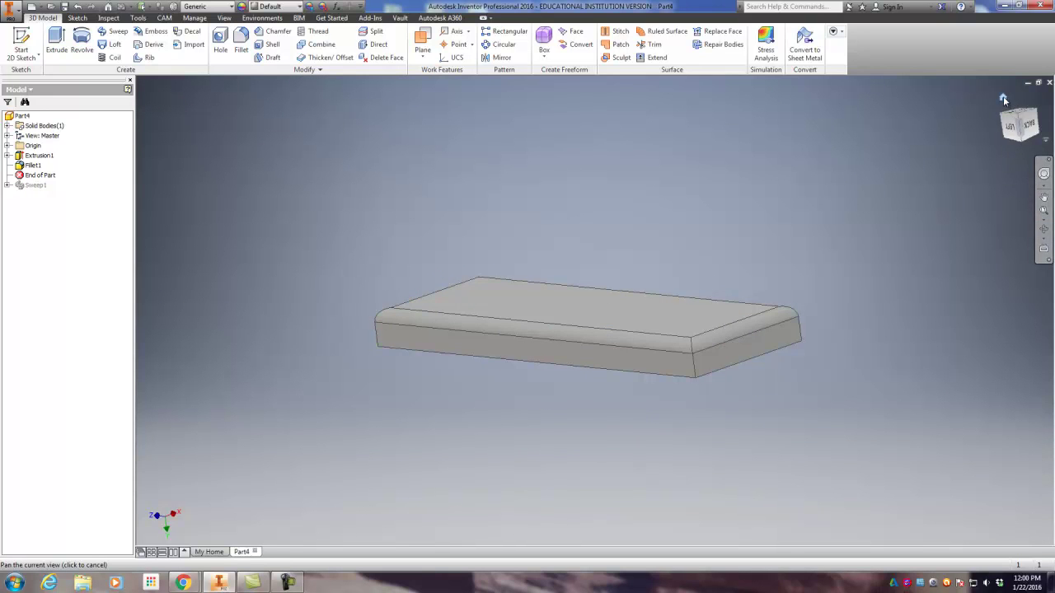
left_click(1003, 96)
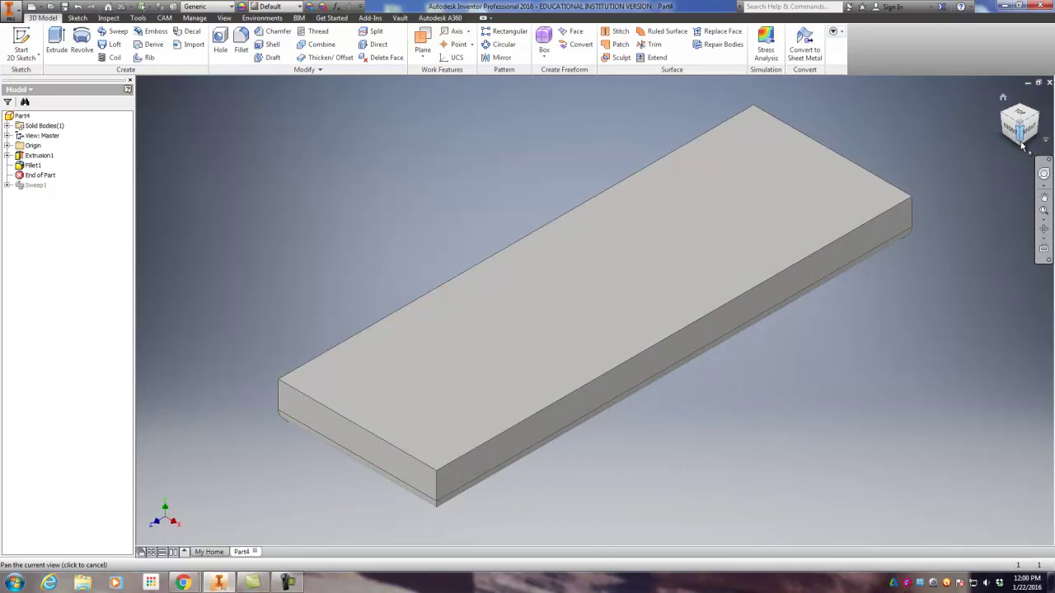
left_click(1021, 147)
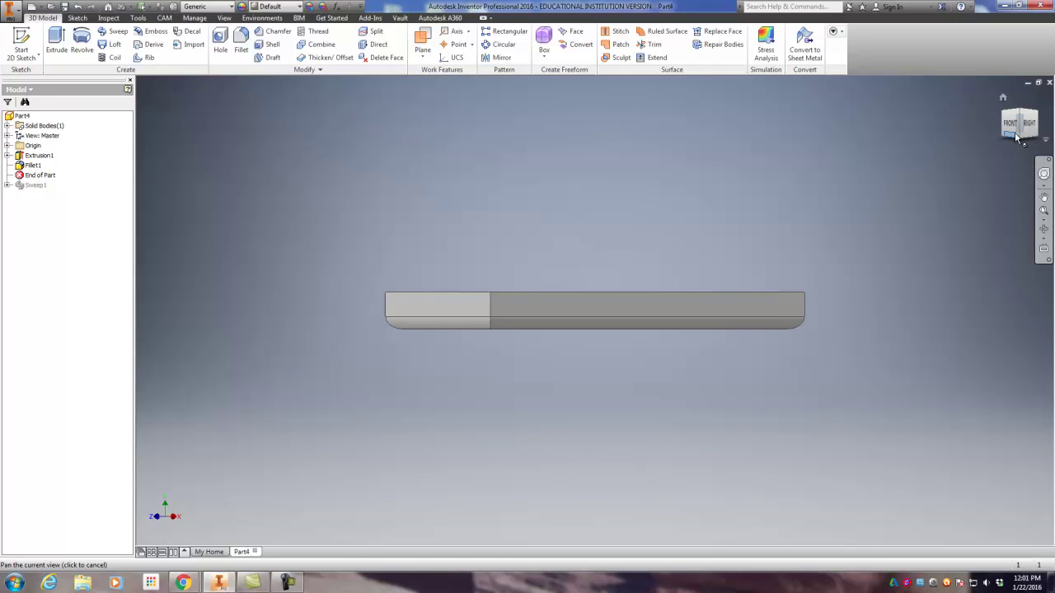
left_click_drag(1016, 136, 737, 502)
mouse_move(736, 502)
middle_mouse_down("shift")
mouse_move(596, 240)
mouse_move(645, 348)
mouse_move(725, 344)
mouse_move(770, 282)
mouse_move(789, 281)
mouse_move(832, 231)
middle_mouse_up("shift")
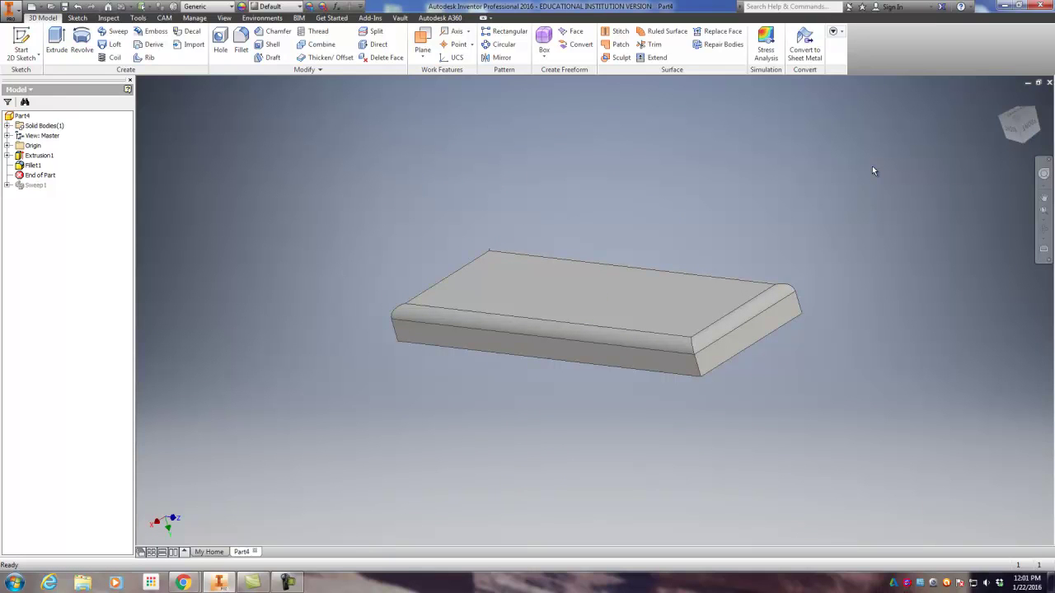